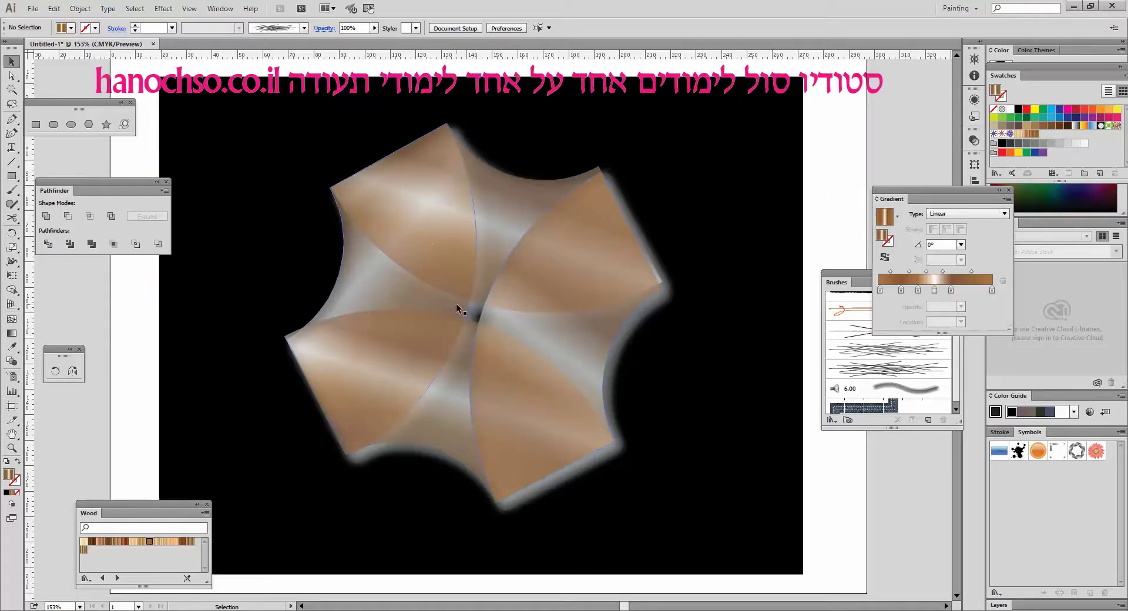
- Move the finished gradient artwork and its black background off the artboard to the right
left_click_drag(832, 154, 248, 429)
left_click_drag(177, 414, 906, 495)
mouse_move(857, 288)
left_mouse_down()
mouse_move(854, 383)
mouse_move(1022, 446)
left_mouse_up()
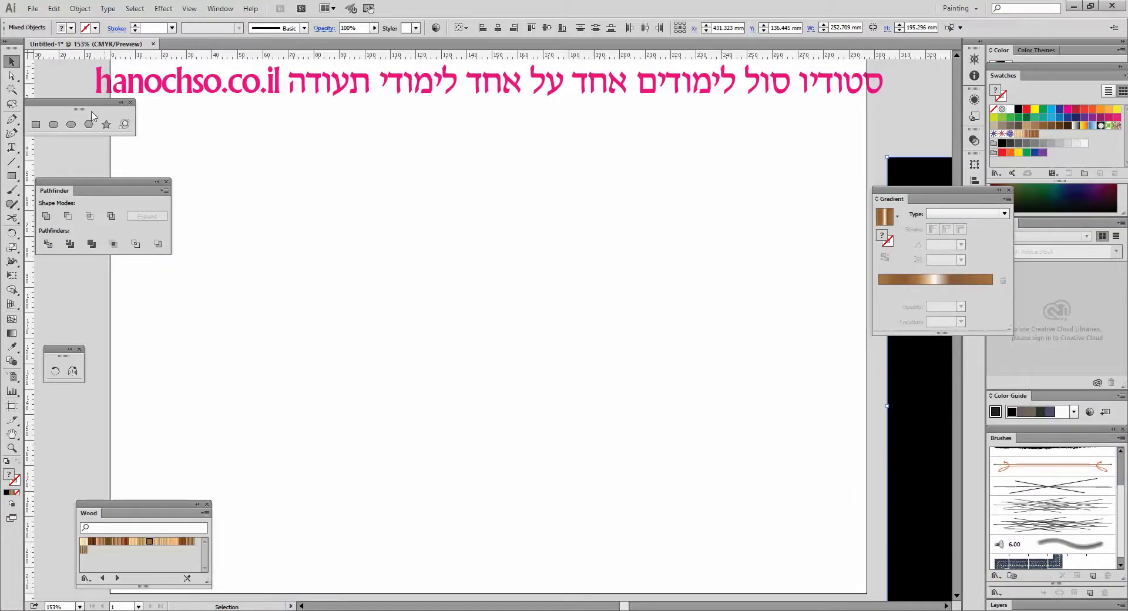
- Rearrange the floating shape tools, Pathfinder, rotate and reflect tools, and Wood swatches along the artboard's left edge
left_click_drag(91, 112, 144, 136)
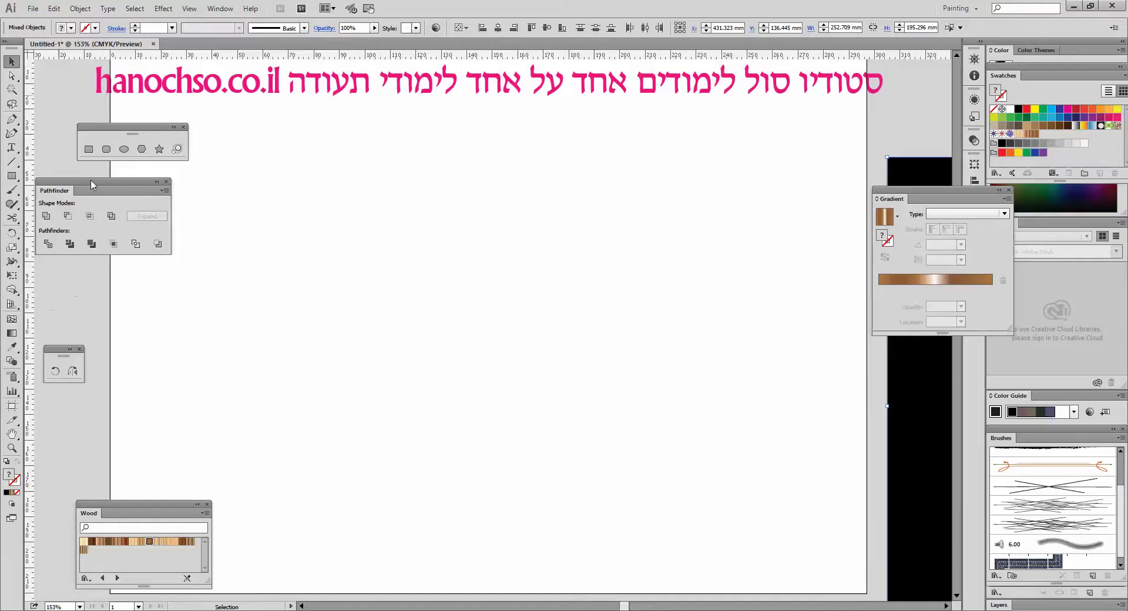
left_click_drag(51, 189, 105, 201)
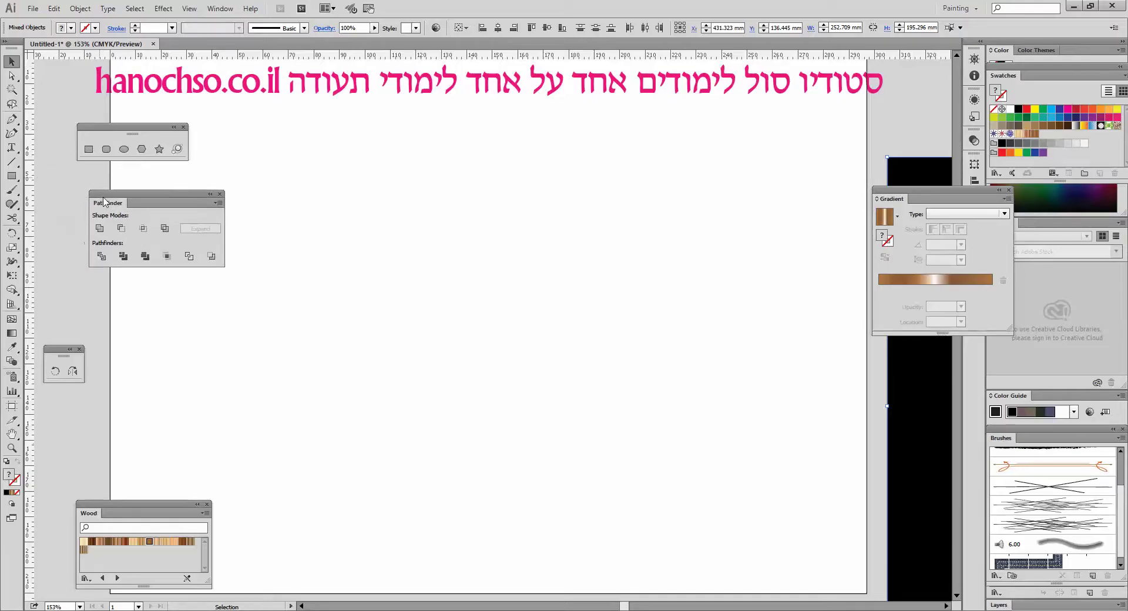
left_click_drag(58, 347, 137, 335)
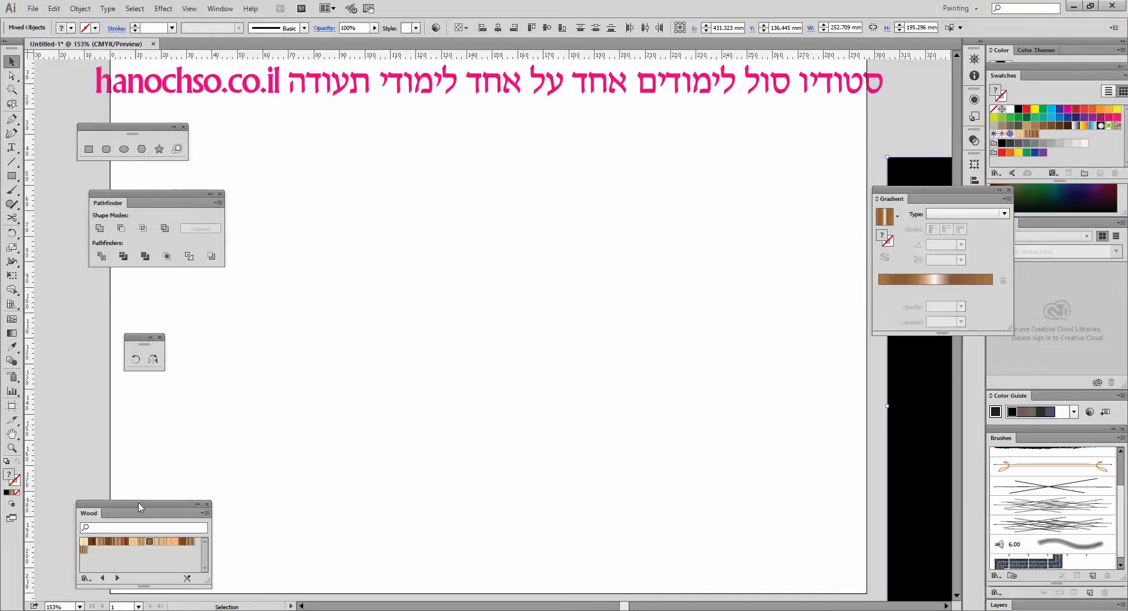
left_click_drag(139, 507, 117, 426)
- Draw a circle about 160 mm in diameter near the artboard's centre with the default white fill and black stroke
left_click(123, 149)
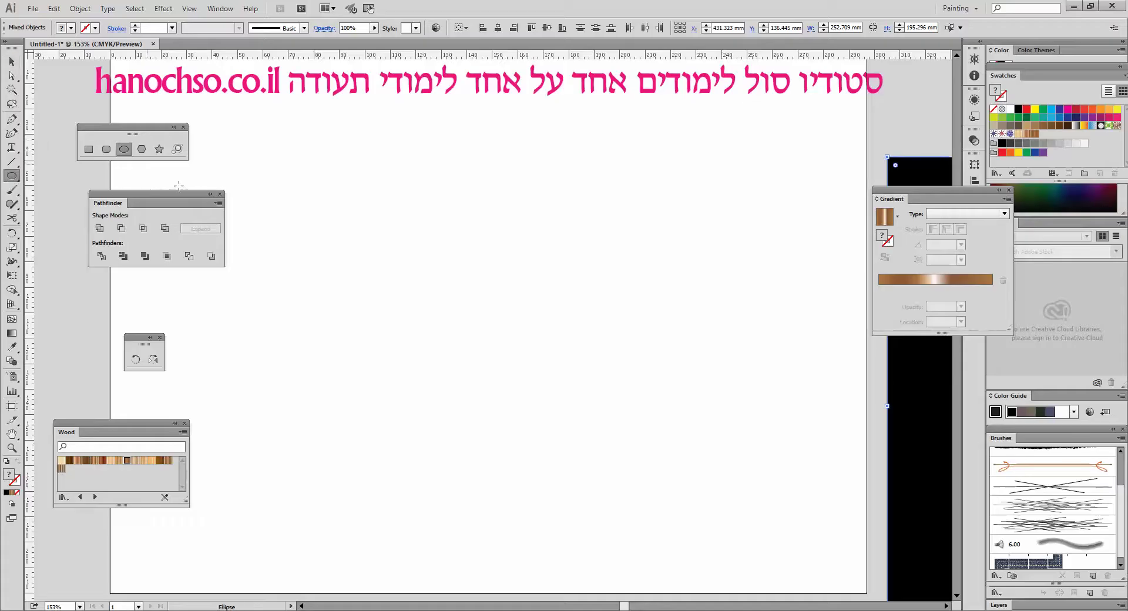
left_click_drag(465, 330, 670, 169)
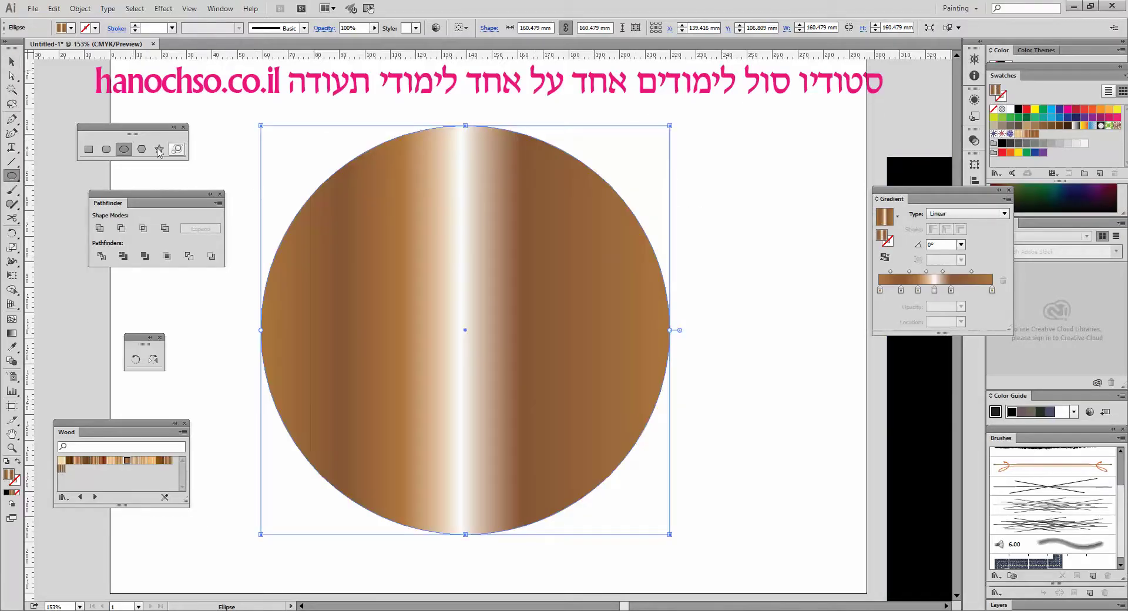
left_click(10, 62)
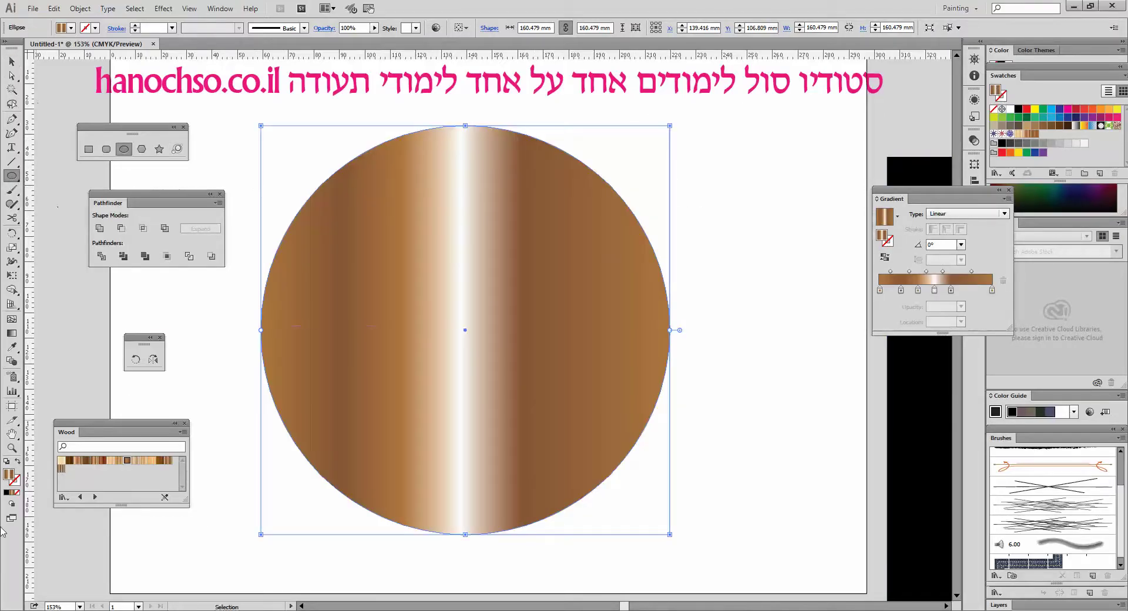
left_click(6, 461)
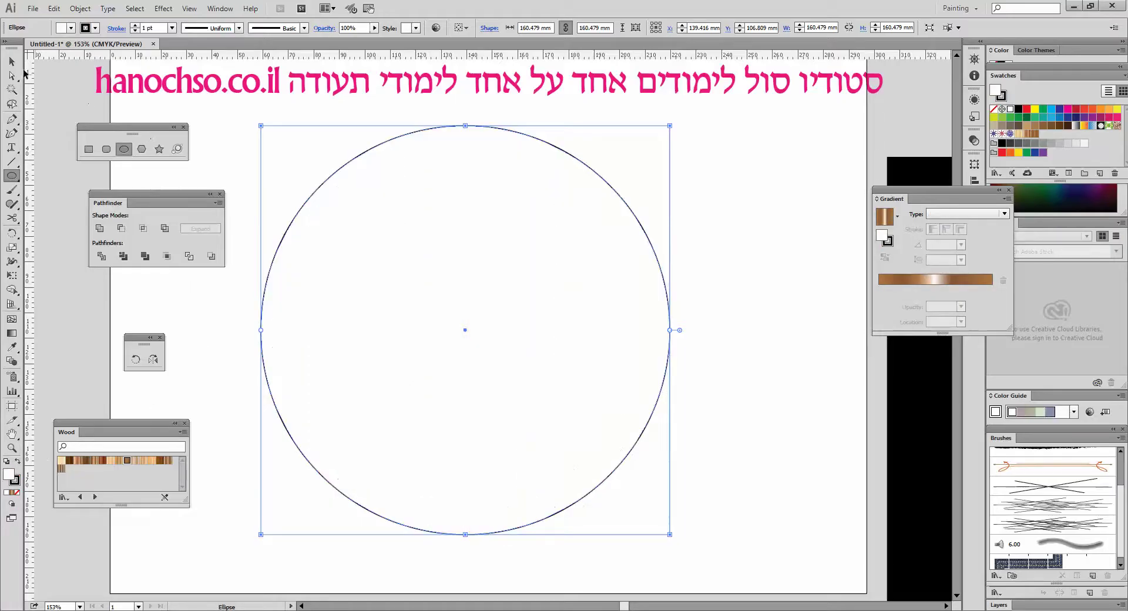
- Place a vertical and a horizontal guide crossing at about the circle's centre
left_click(13, 62)
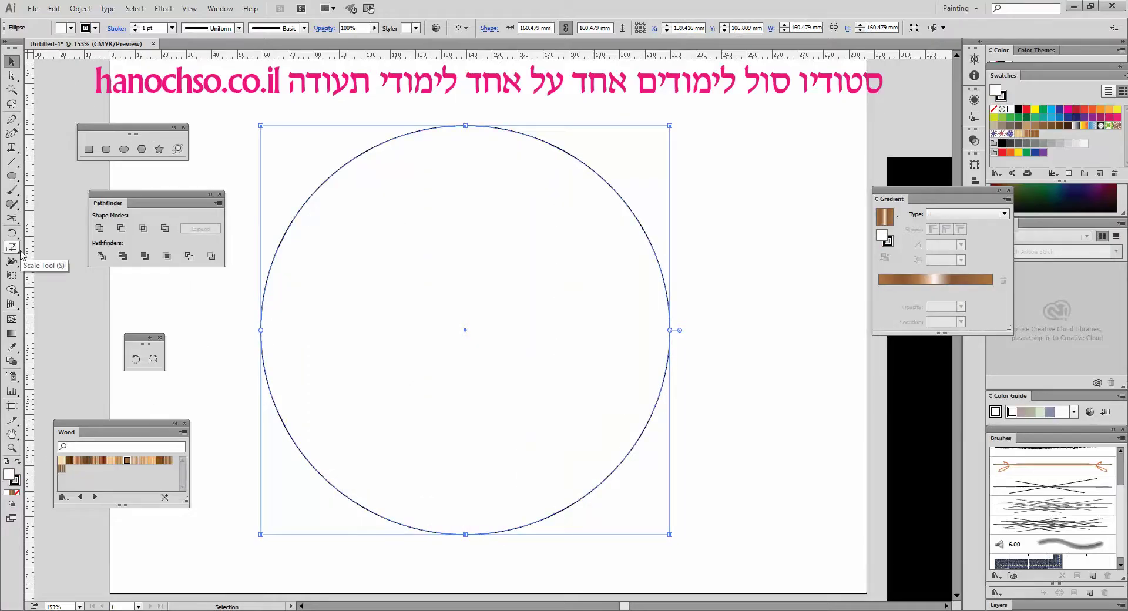
left_click_drag(28, 263, 465, 293)
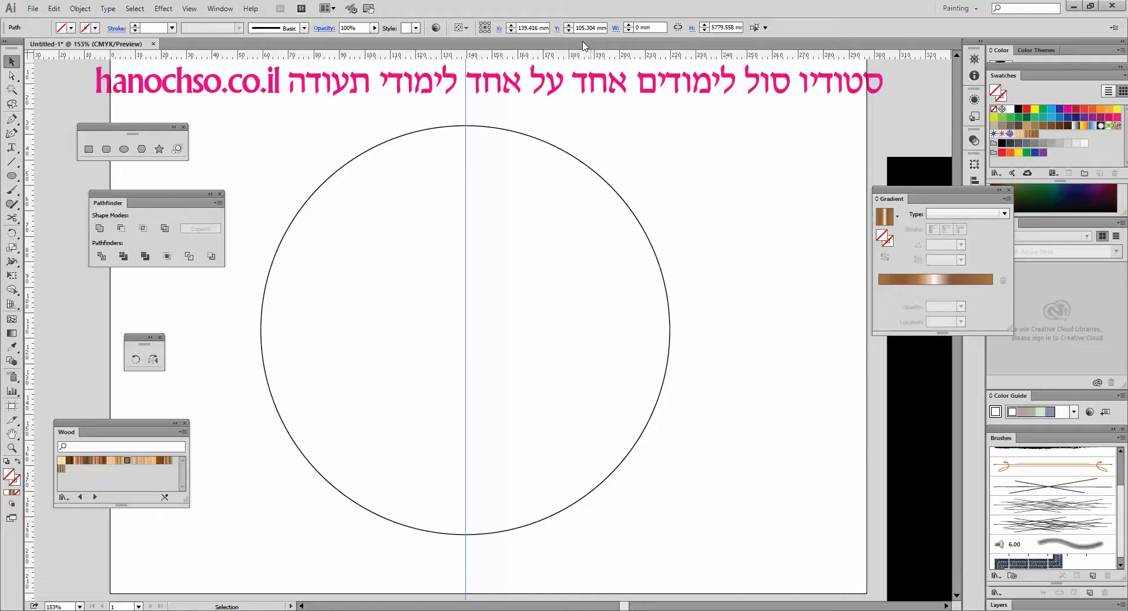
left_click_drag(569, 54, 519, 333)
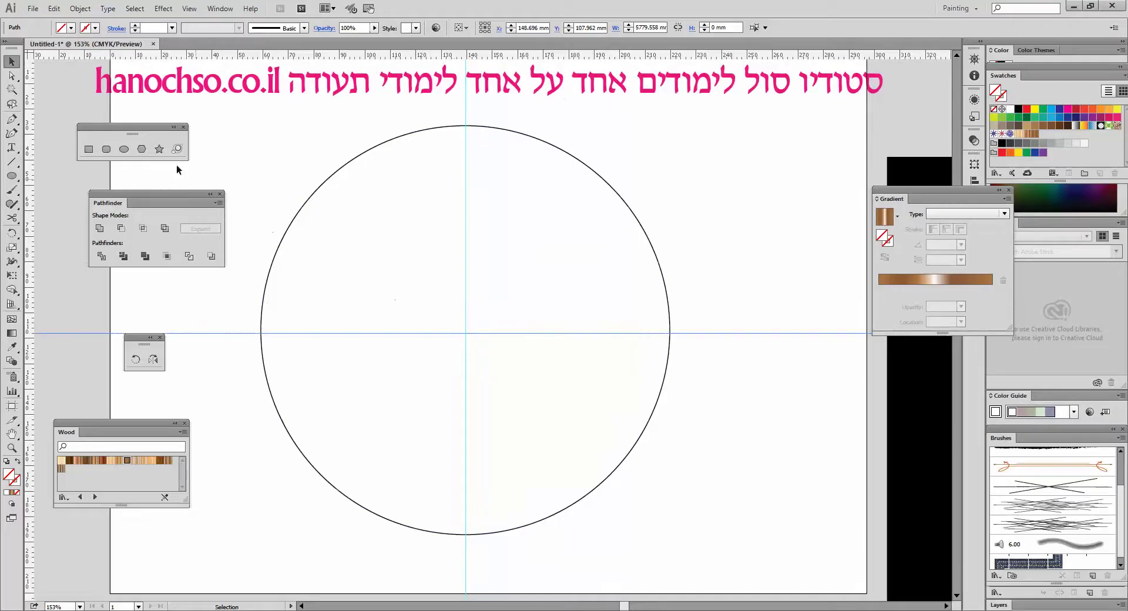
- Draw a smaller circle about 82 mm in diameter outward from the intersection of the guides
left_click(125, 151)
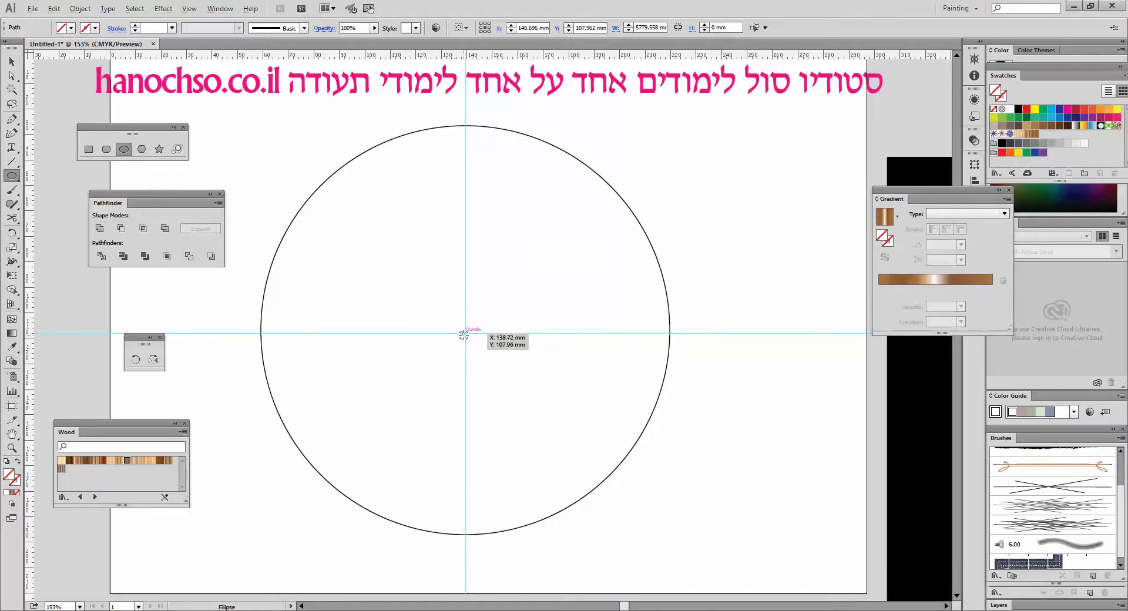
left_click_drag(467, 333, 574, 242)
left_click(12, 62)
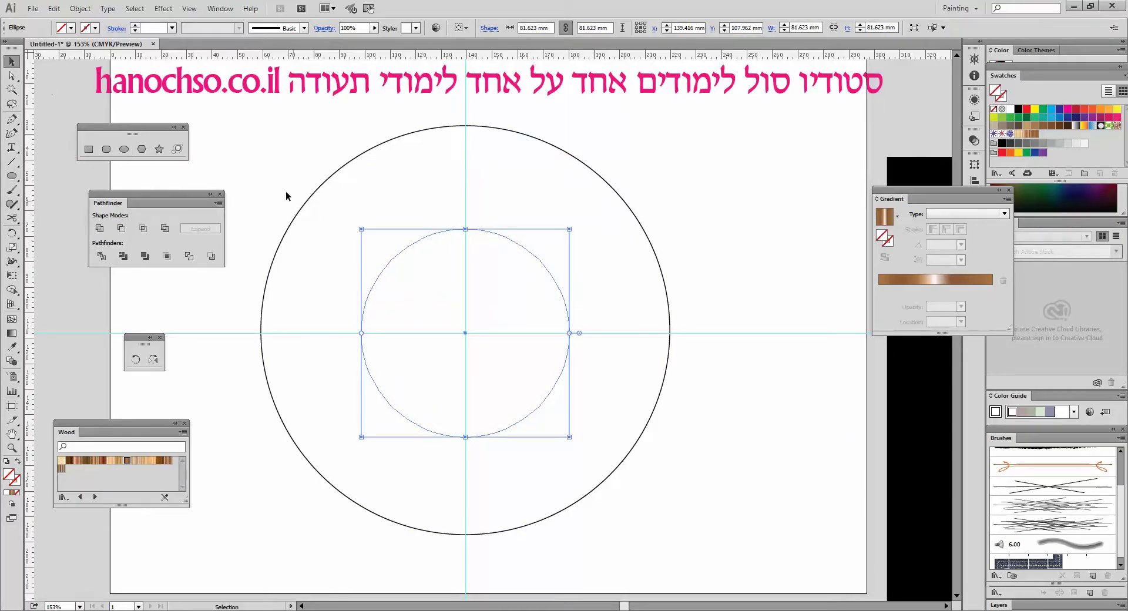
- Align both circles and the two guides to a common centre horizontally and vertically
left_click_drag(257, 167, 682, 450)
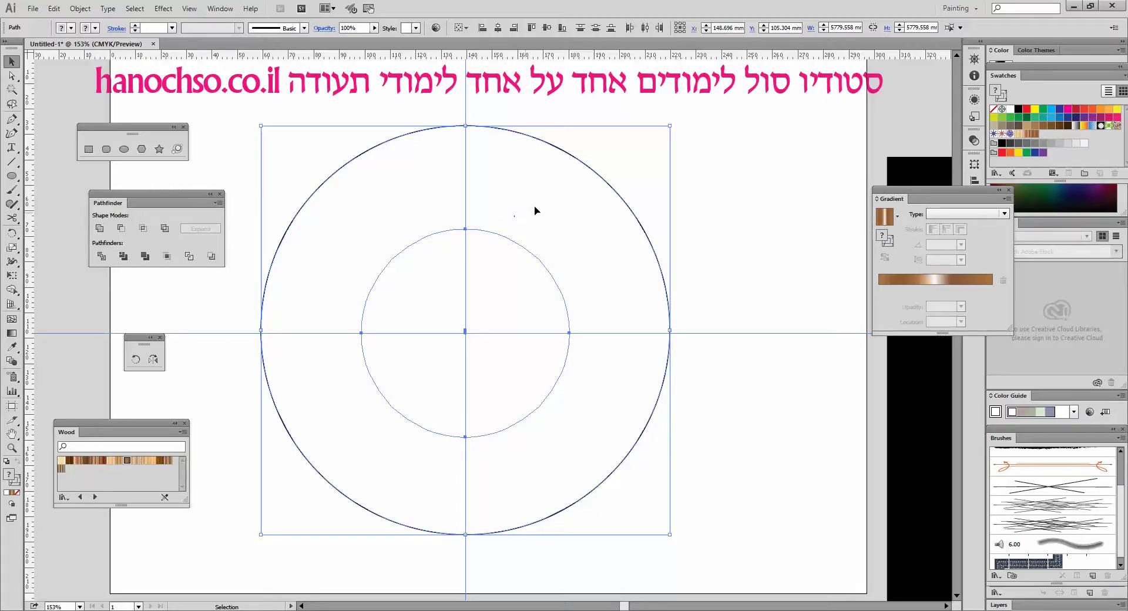
left_click_drag(236, 162, 620, 416)
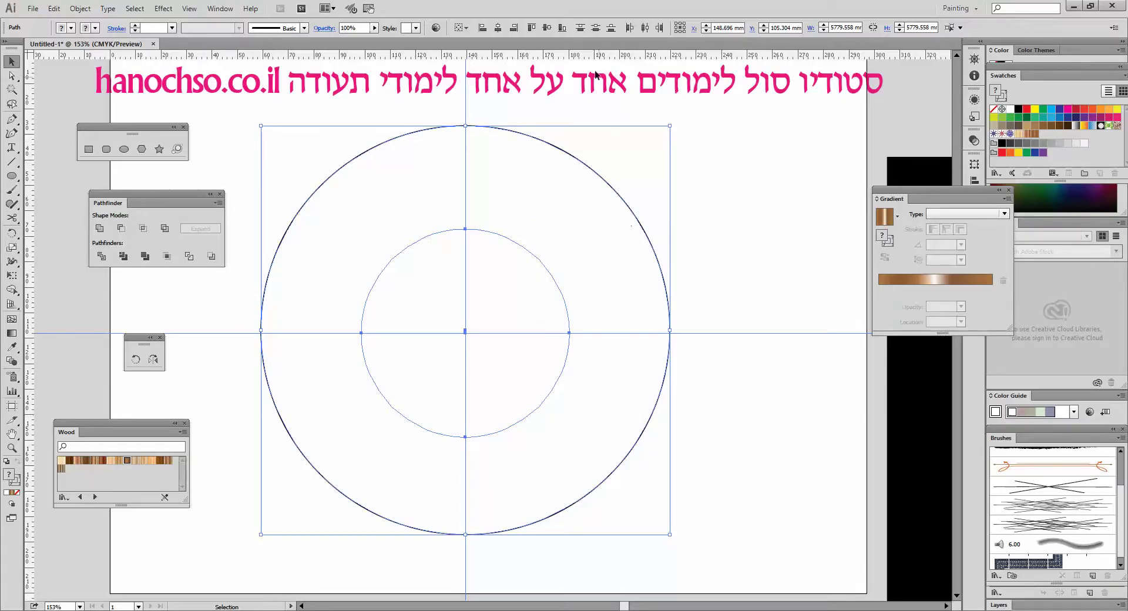
left_click(497, 30)
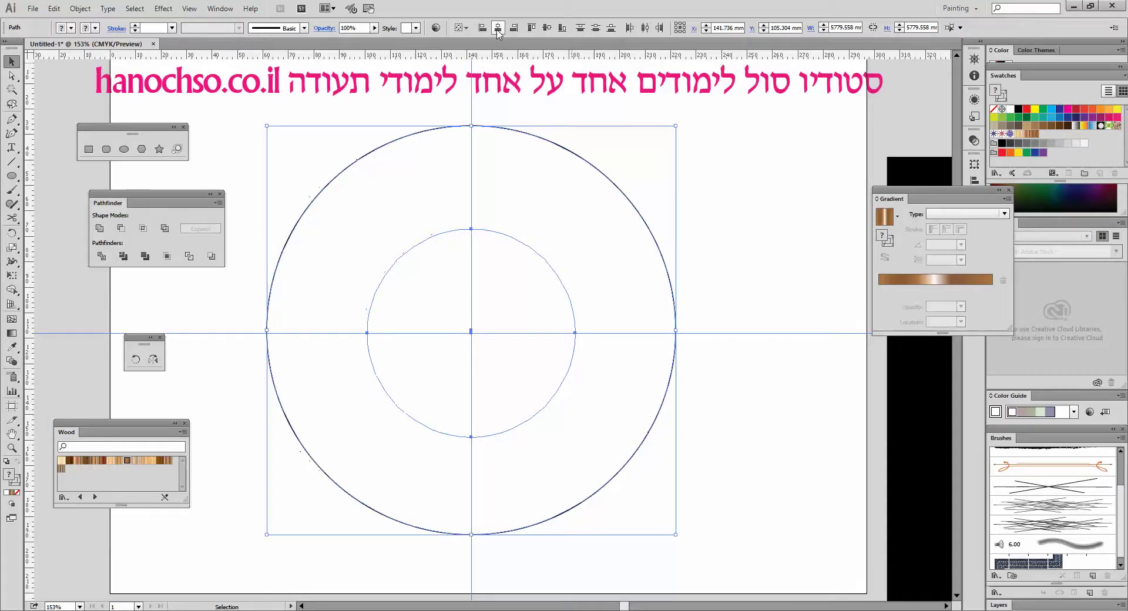
left_click(545, 30)
left_click(578, 265)
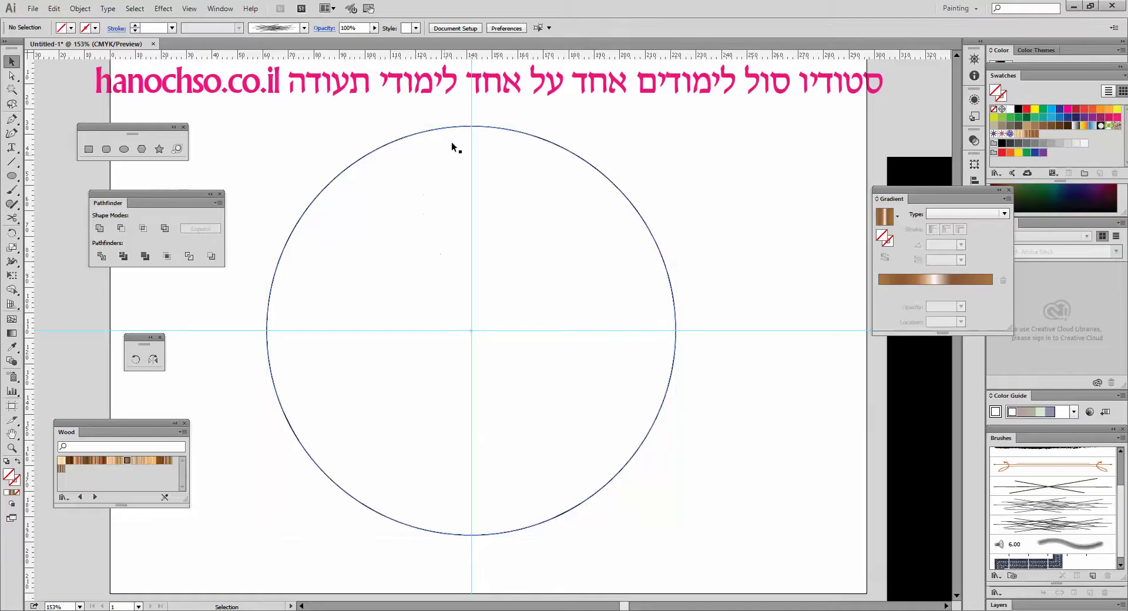
left_click_drag(302, 171, 552, 379)
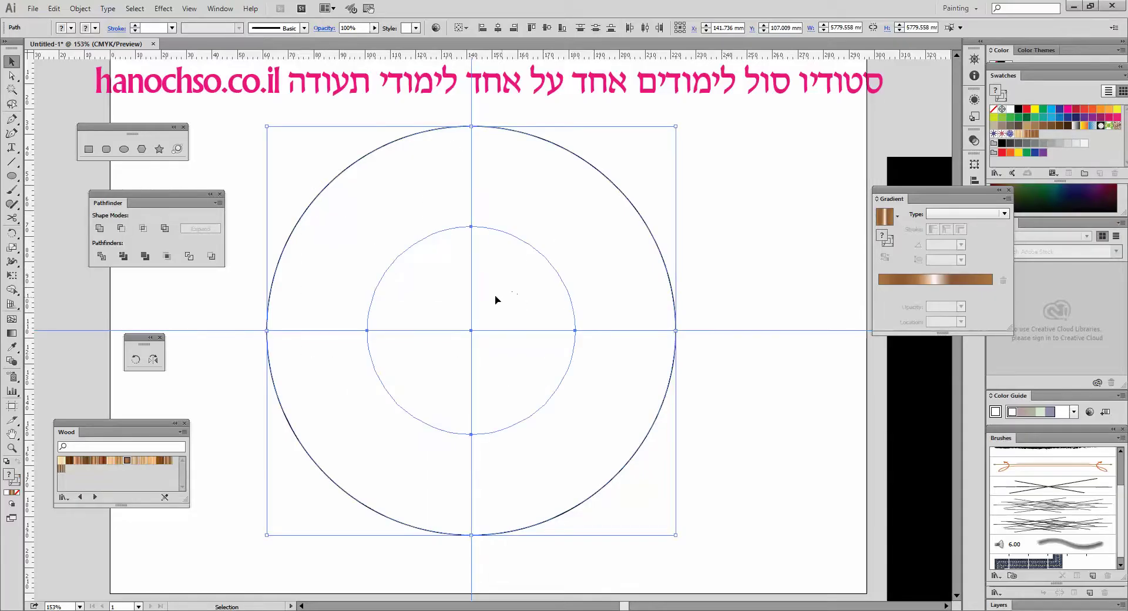
- Send the large circle to the back of the stacking order
left_click(706, 187)
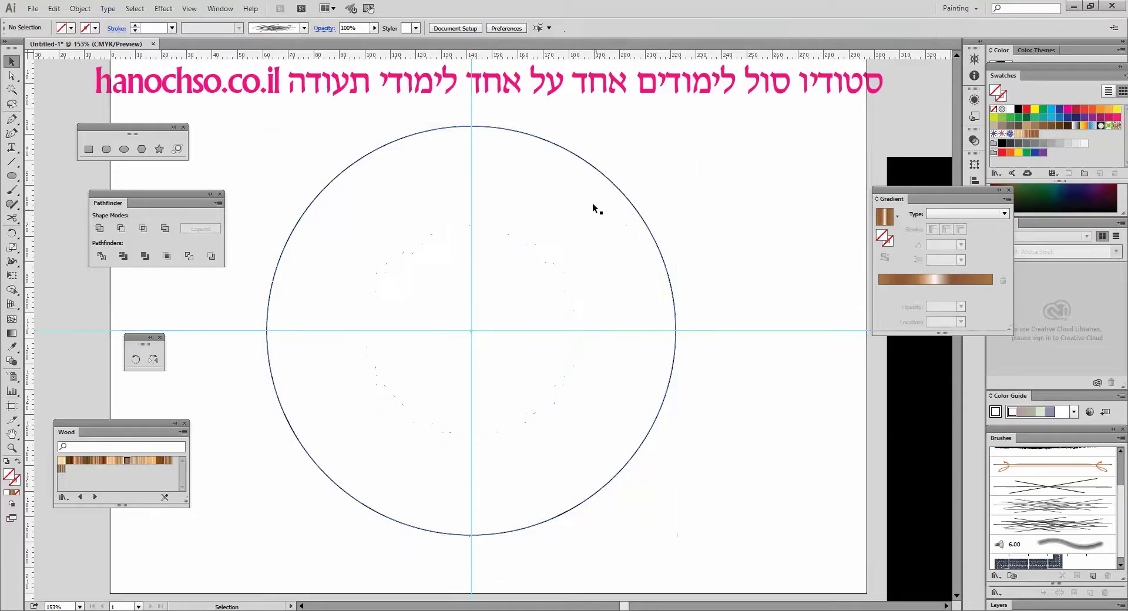
left_click(595, 210)
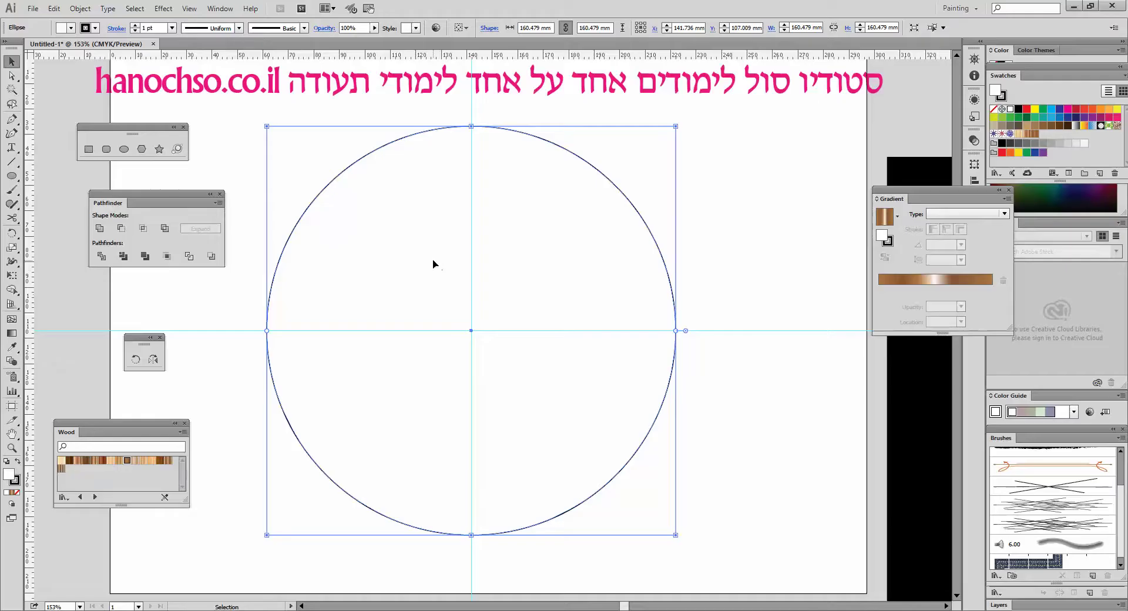
right_click(620, 234)
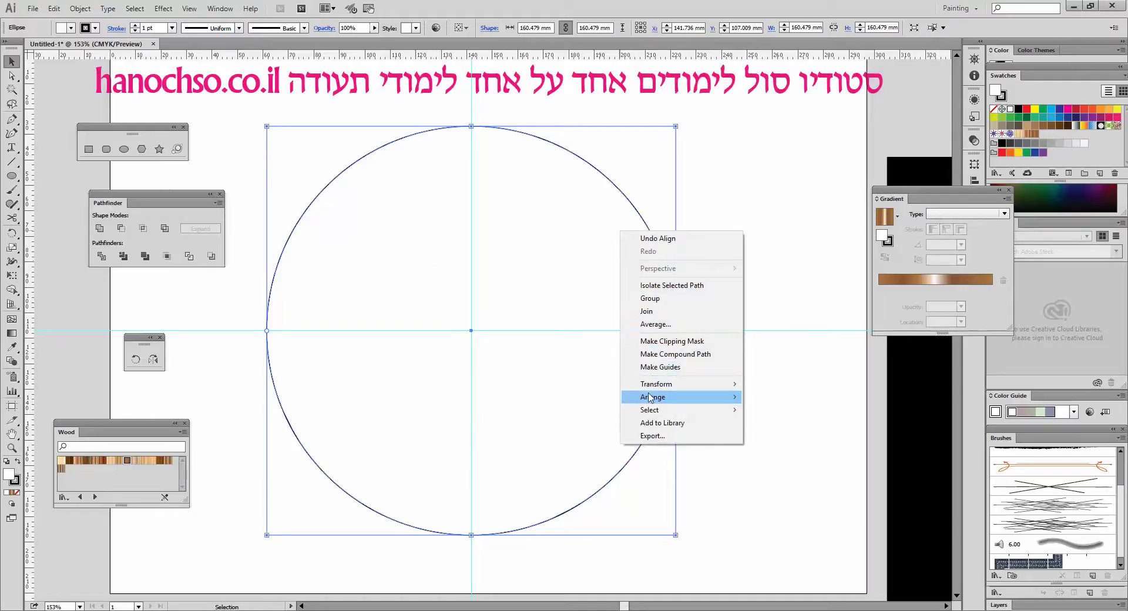
mouse_move(649, 398)
left_click(506, 435)
left_click(541, 246)
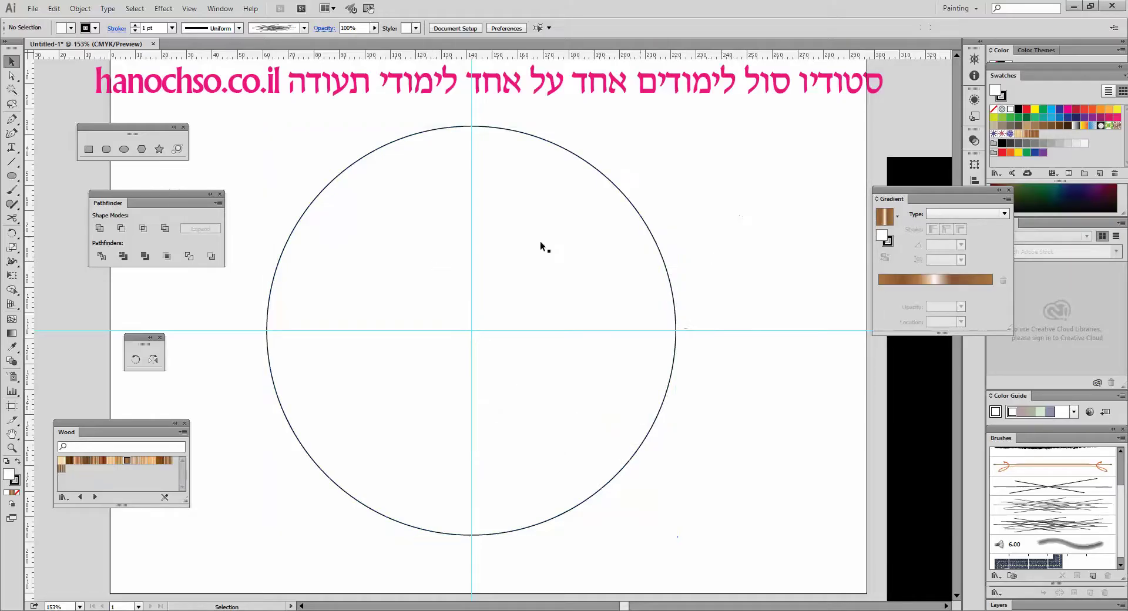
- Apply the default white fill and black stroke to both circles
left_click_drag(264, 194, 654, 470)
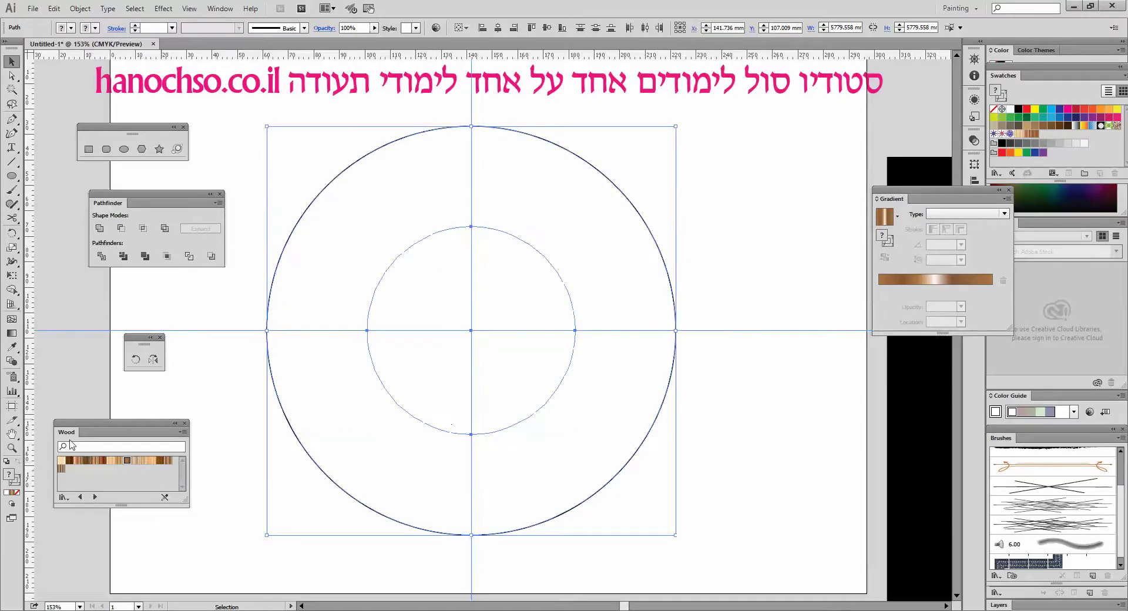
left_click(6, 462)
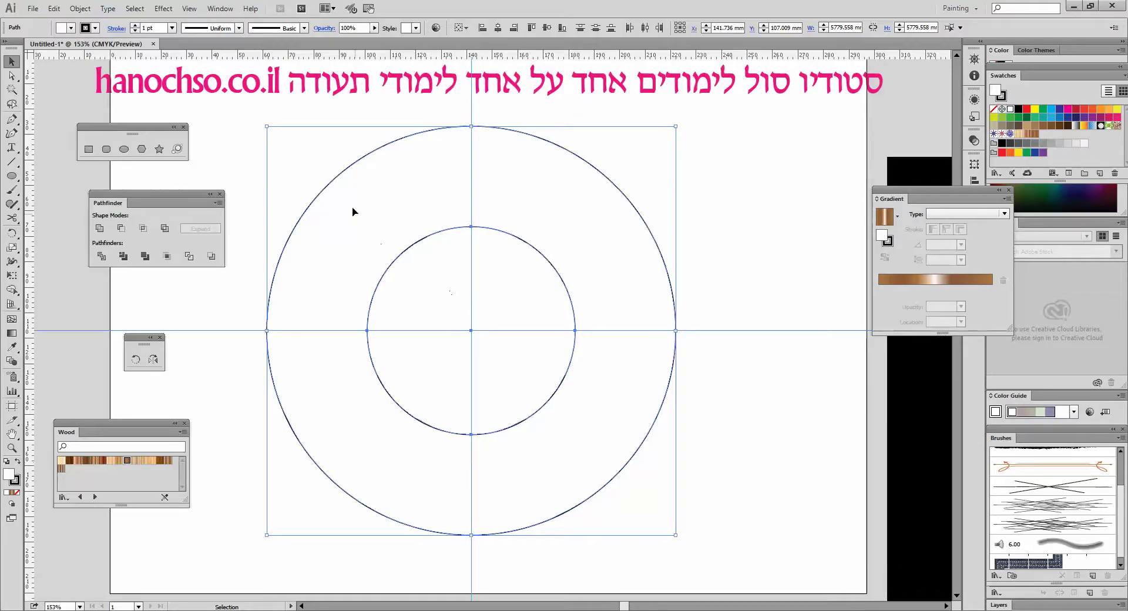
key("ctrl+shift+a")
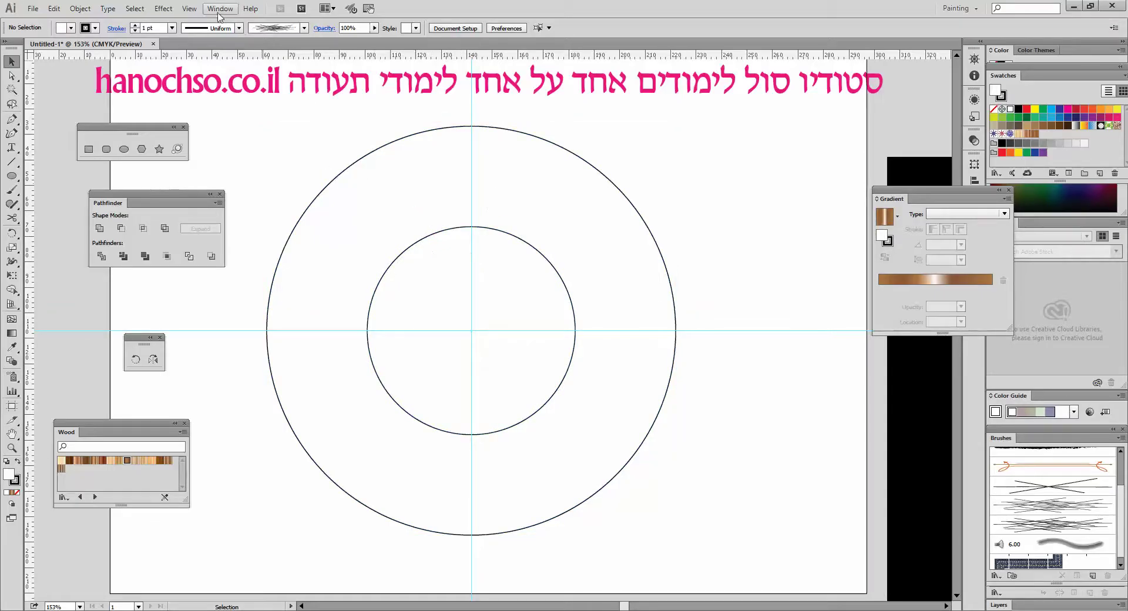
- Select the circles together with the guides and release the guides into ordinary paths
left_click(189, 10)
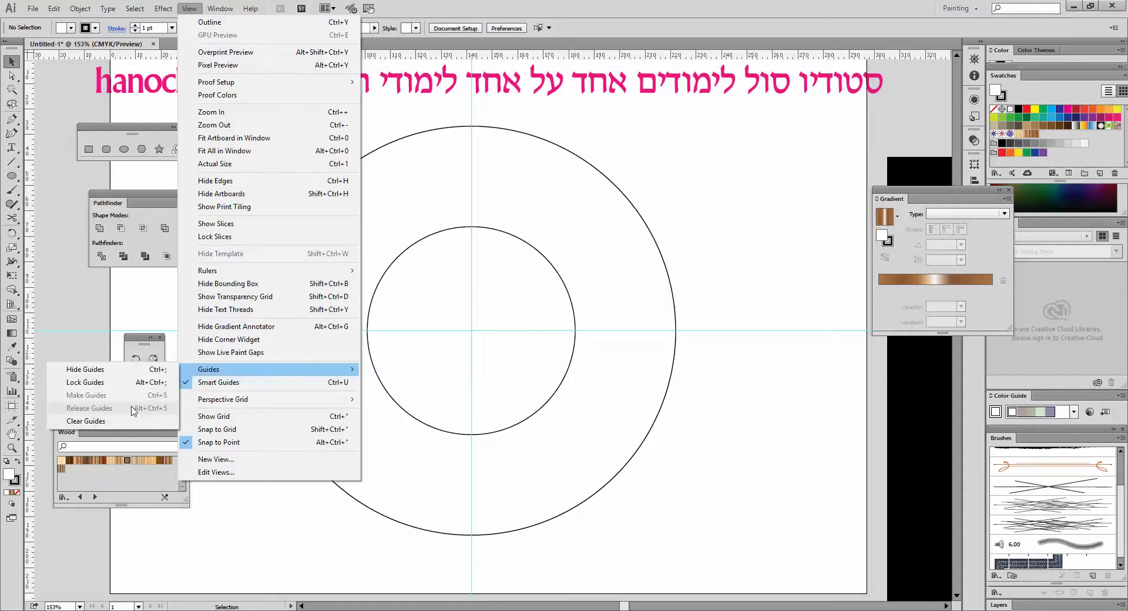
left_click_drag(396, 130, 598, 488)
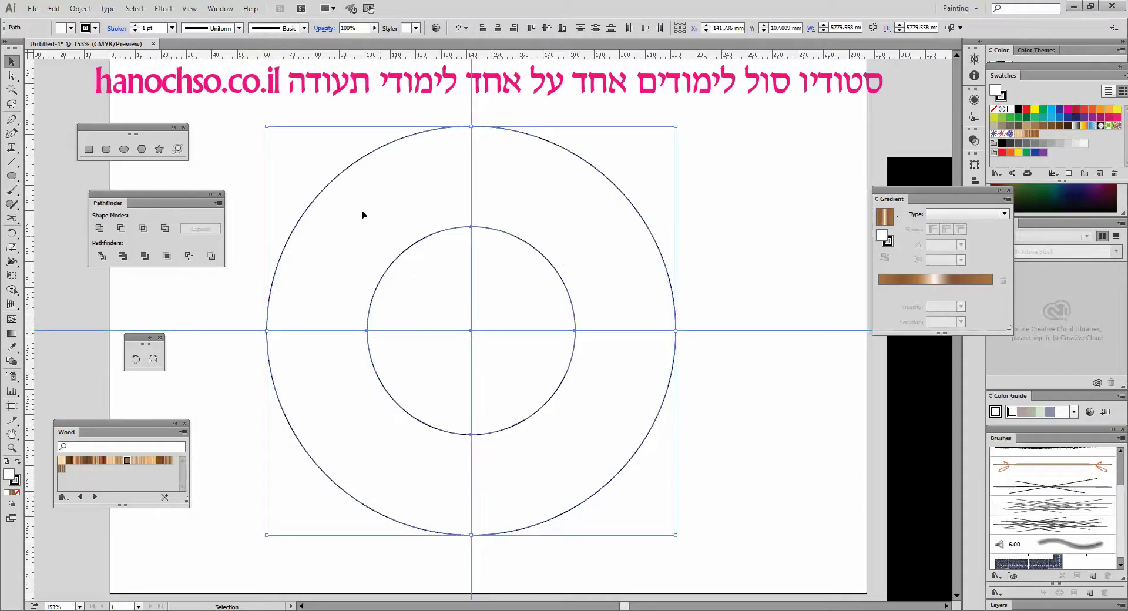
left_click(188, 8)
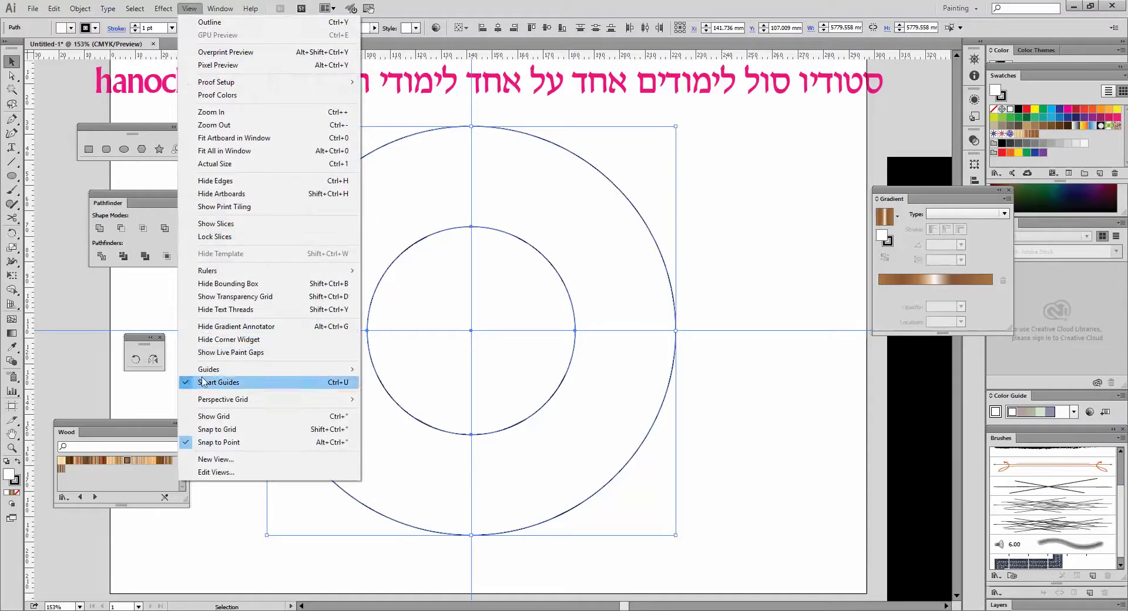
mouse_move(208, 371)
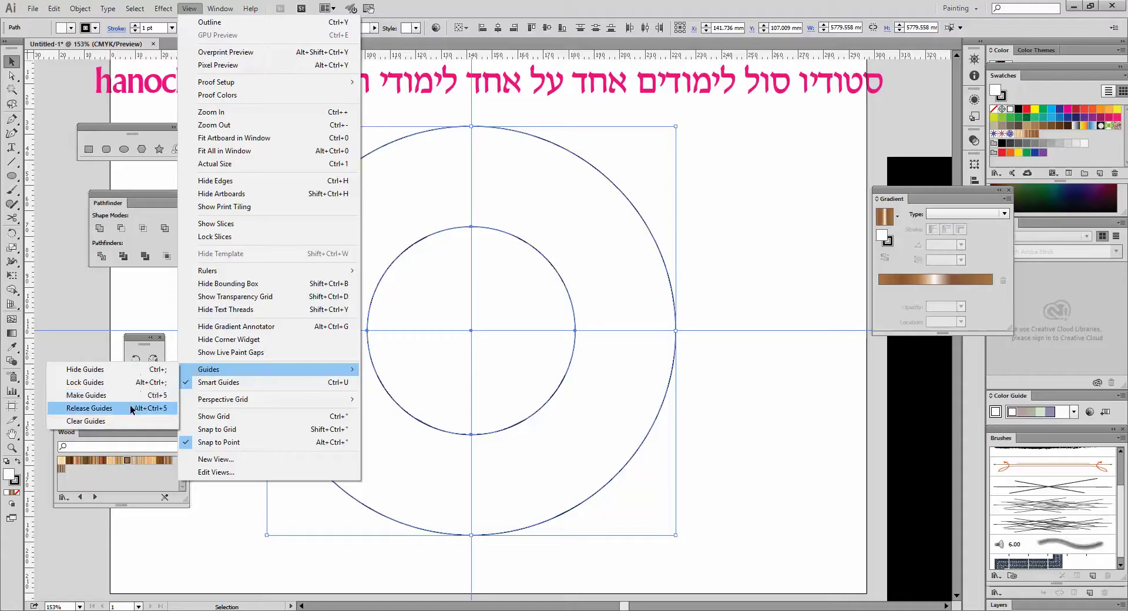
left_click(134, 408)
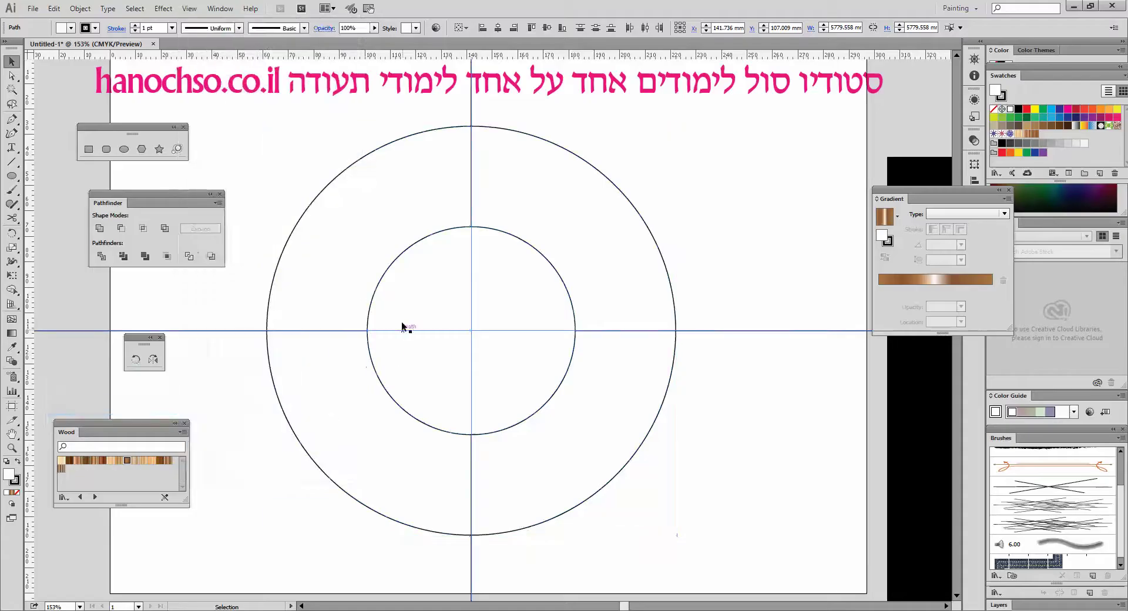
- Divide the two circles along the vertical and horizontal lines with the Pathfinder Divide operation
left_click(254, 168)
left_click_drag(261, 150, 706, 484)
left_click_drag(110, 206, 81, 205)
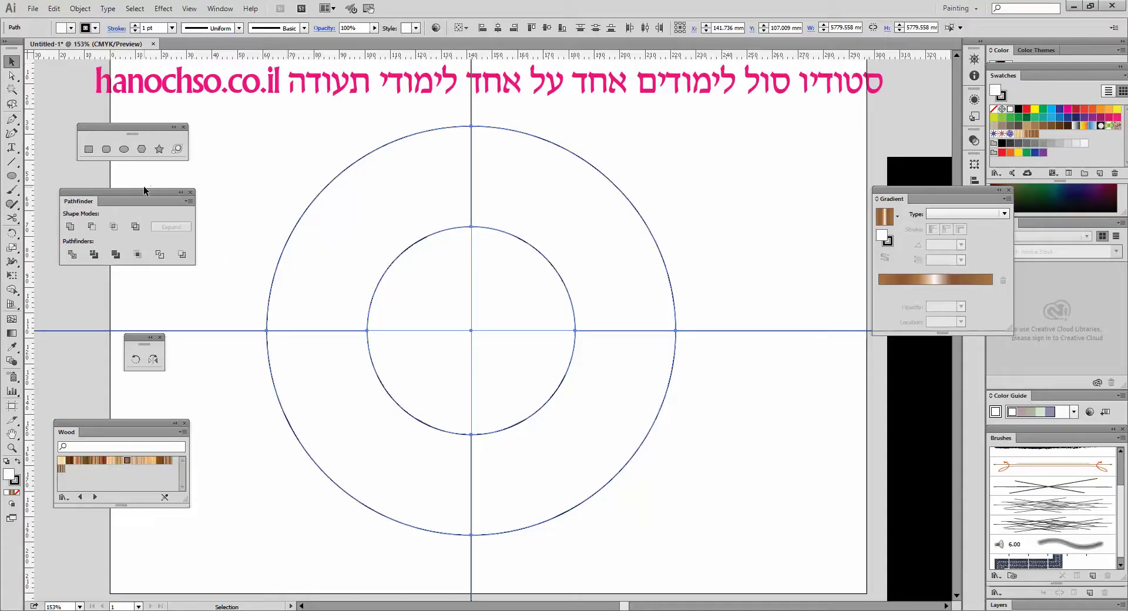
left_click_drag(141, 201, 135, 200)
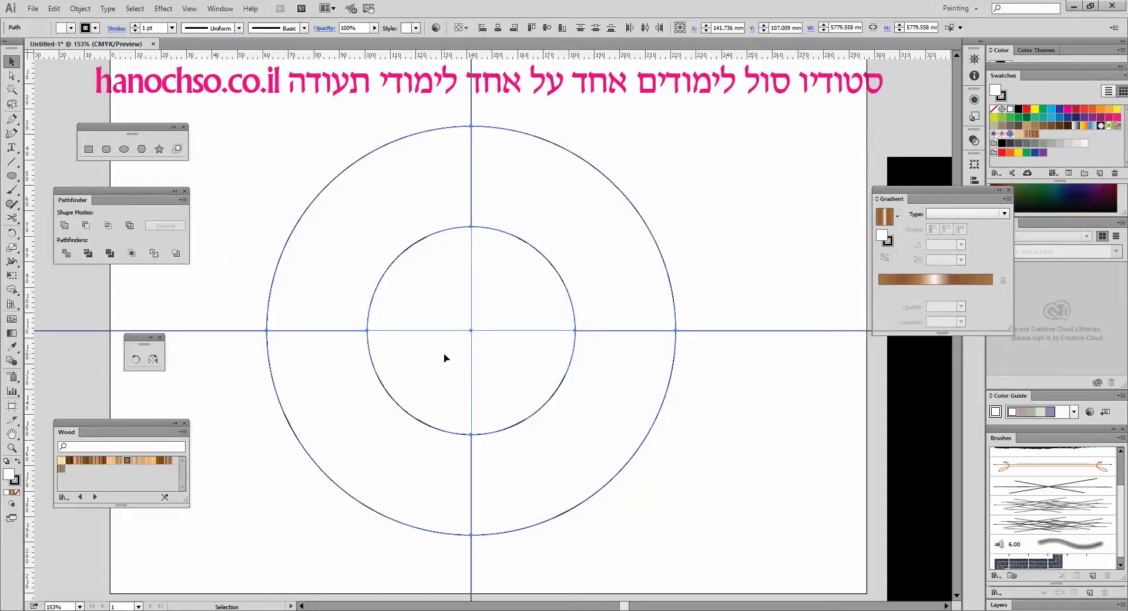
left_click(65, 255)
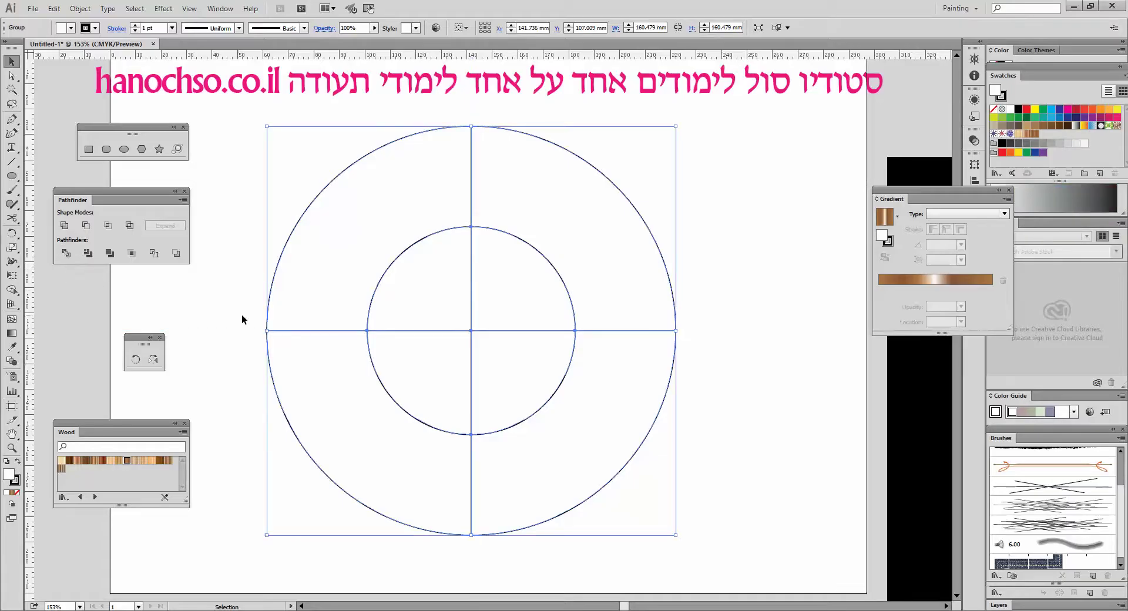
- Ungroup the divided circle pieces and select the inner circle's upper-right quarter
left_click(234, 253)
left_click(377, 247)
right_click(377, 241)
left_click(435, 303)
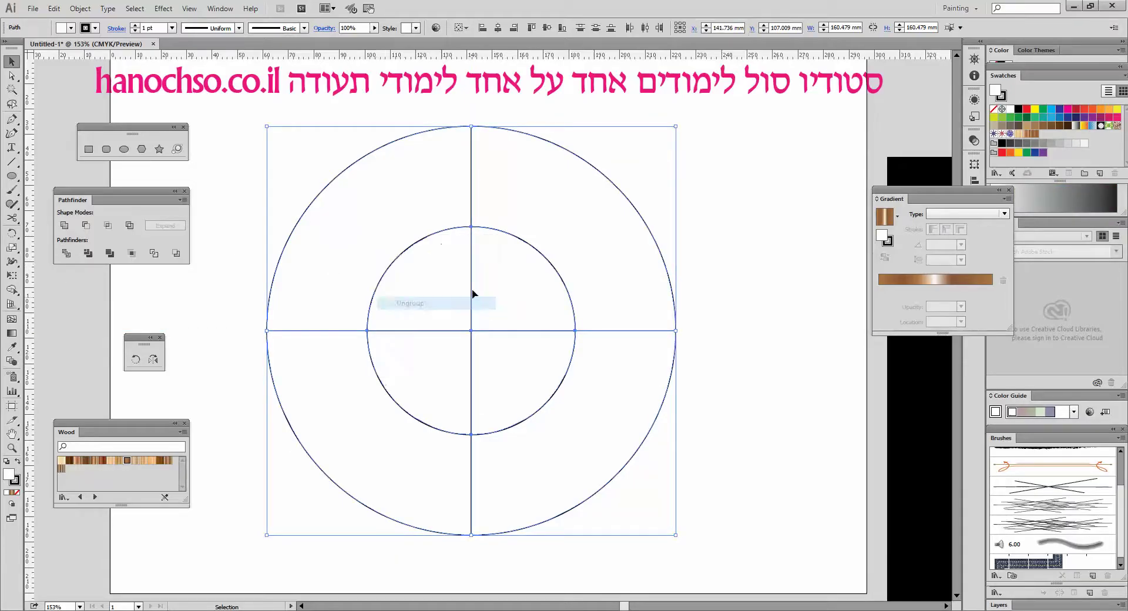
left_click(721, 184)
left_click(509, 281)
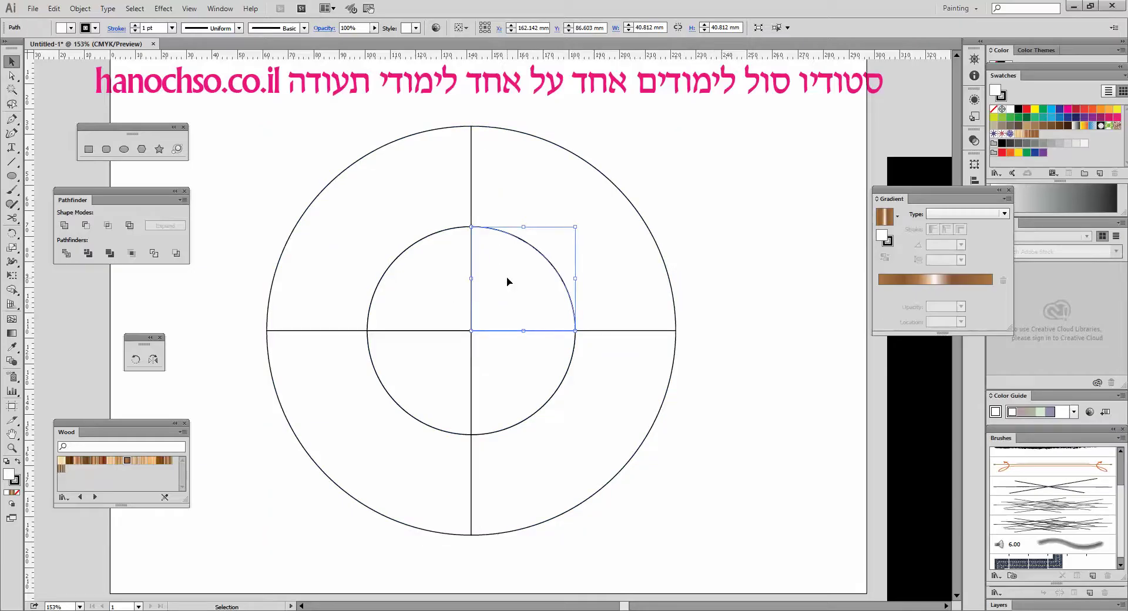
- Delete the inner circle's quarter pieces so only the four outer ring quarters are kept
key("Delete")
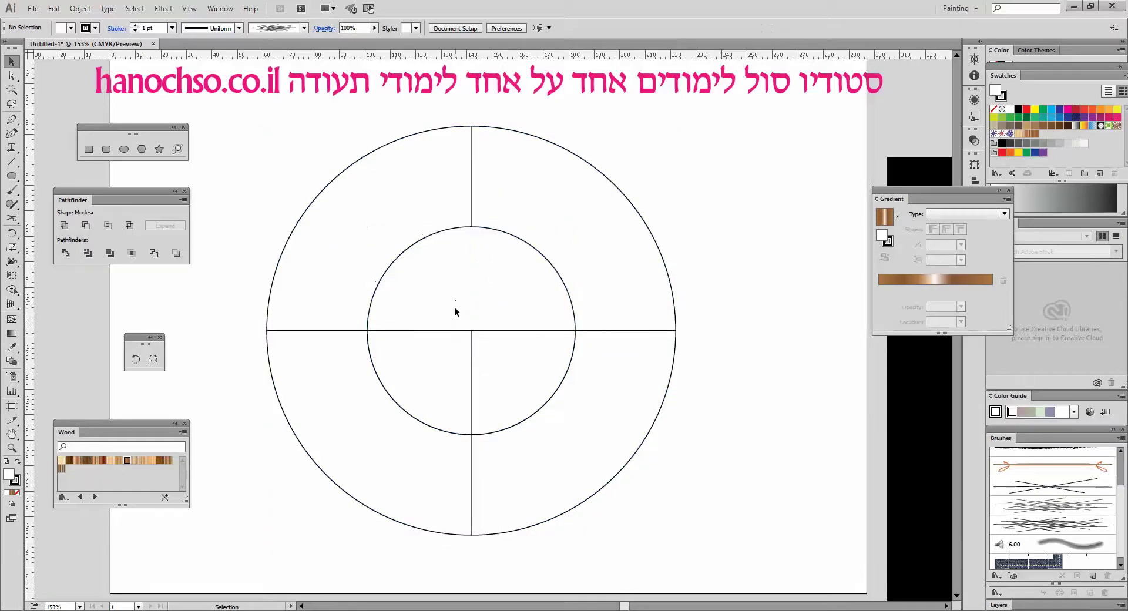
left_click(491, 374)
key("Delete")
left_click(435, 378)
key("Delete")
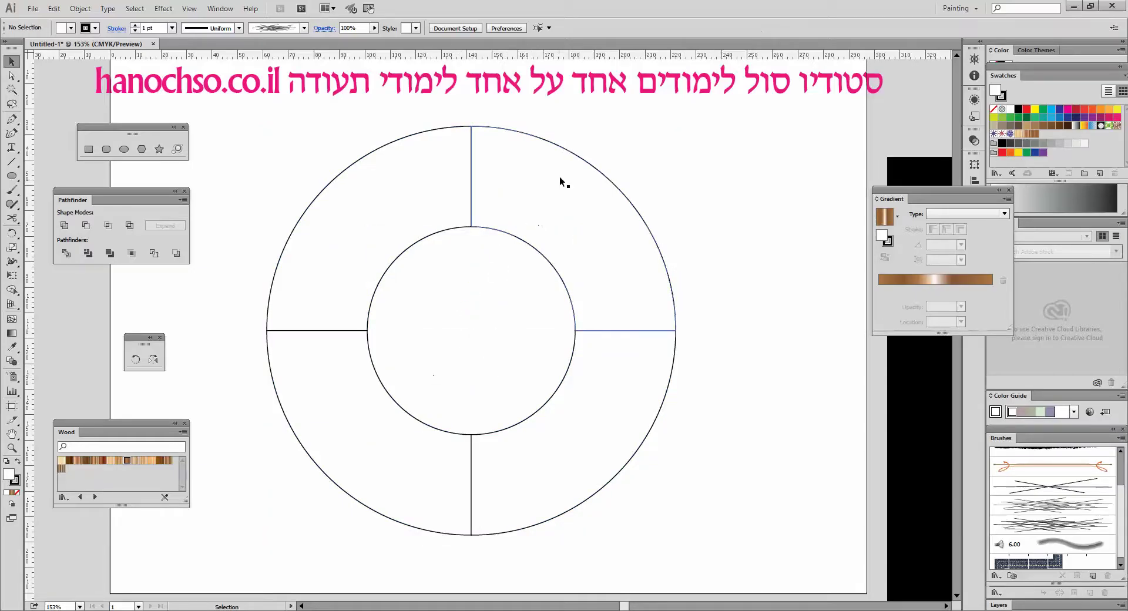
left_click(500, 192)
left_click(407, 203)
left_click(541, 429)
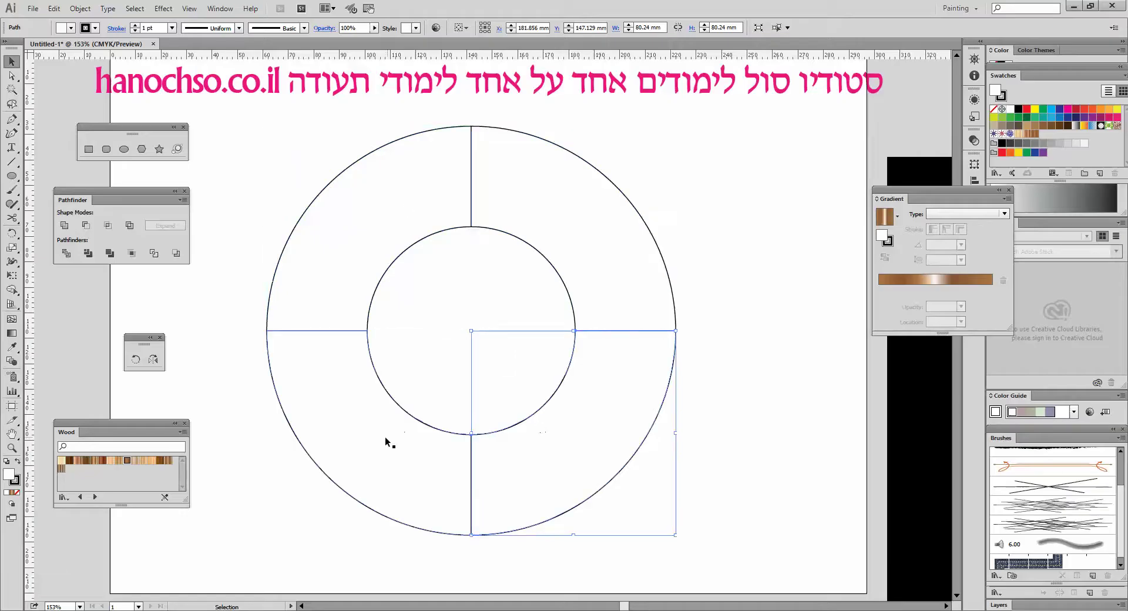
left_click(386, 442)
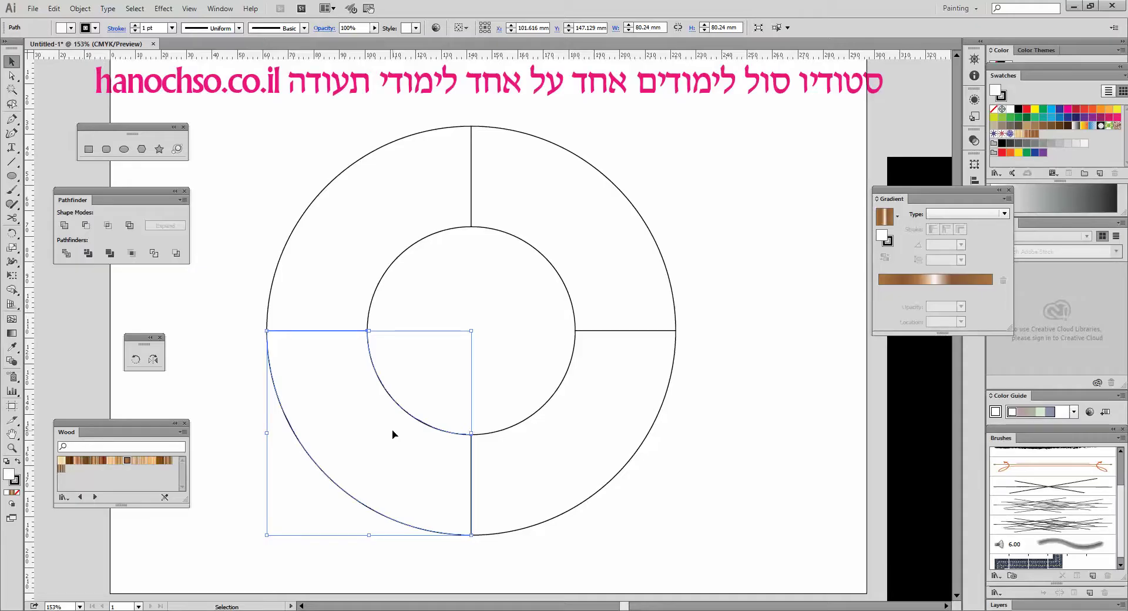
- Rotate each of the four ring quarters 180° in place so their arcs curve toward the centre of the design
left_click(636, 191)
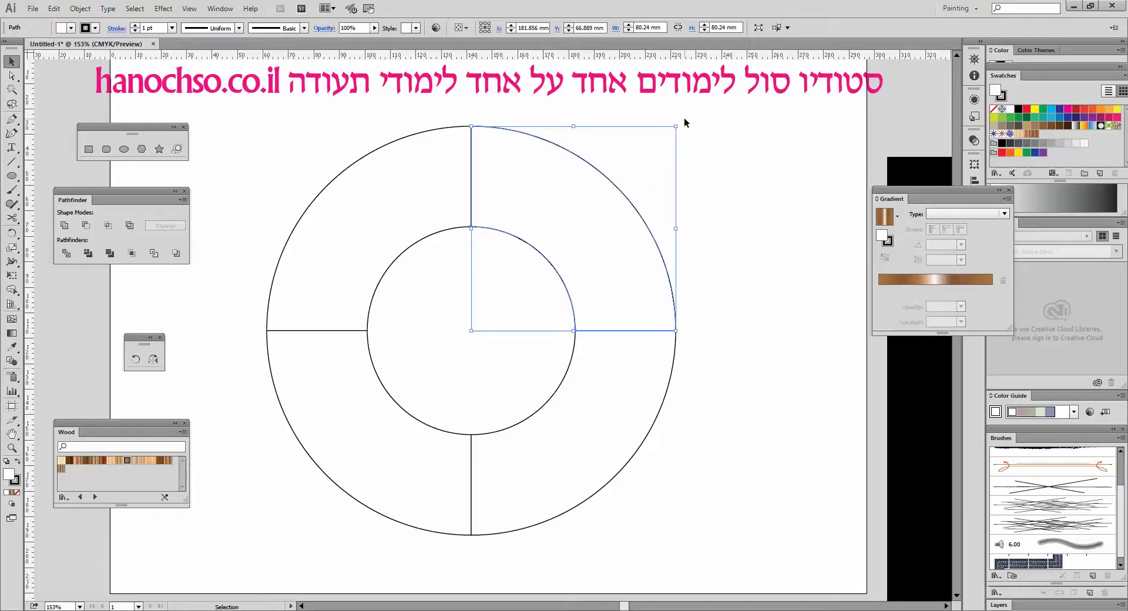
left_click_drag(684, 125, 517, 262)
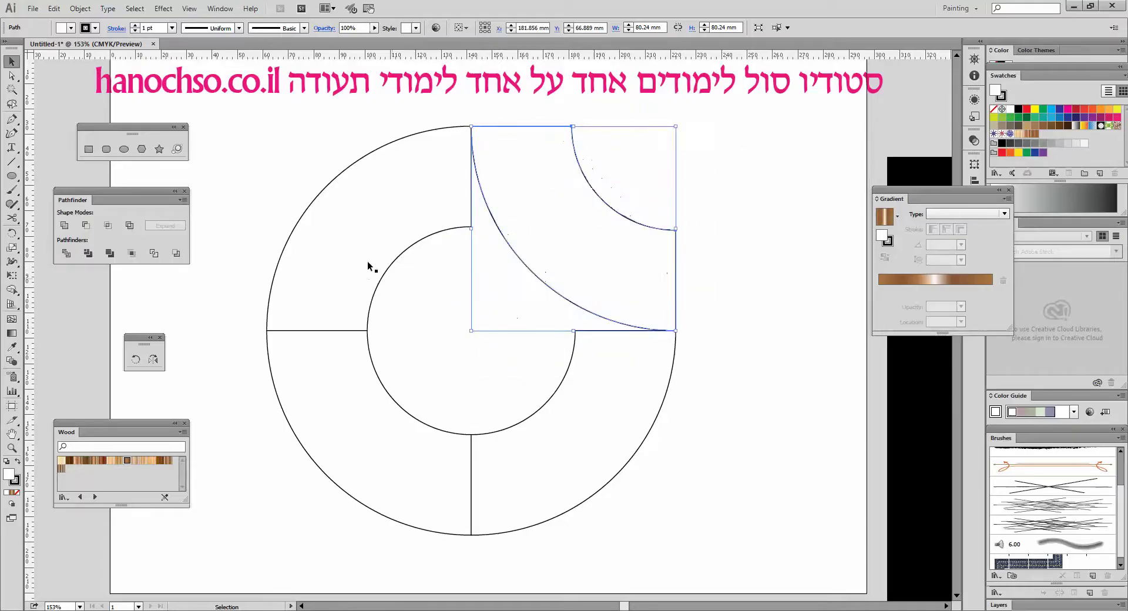
left_click(460, 152)
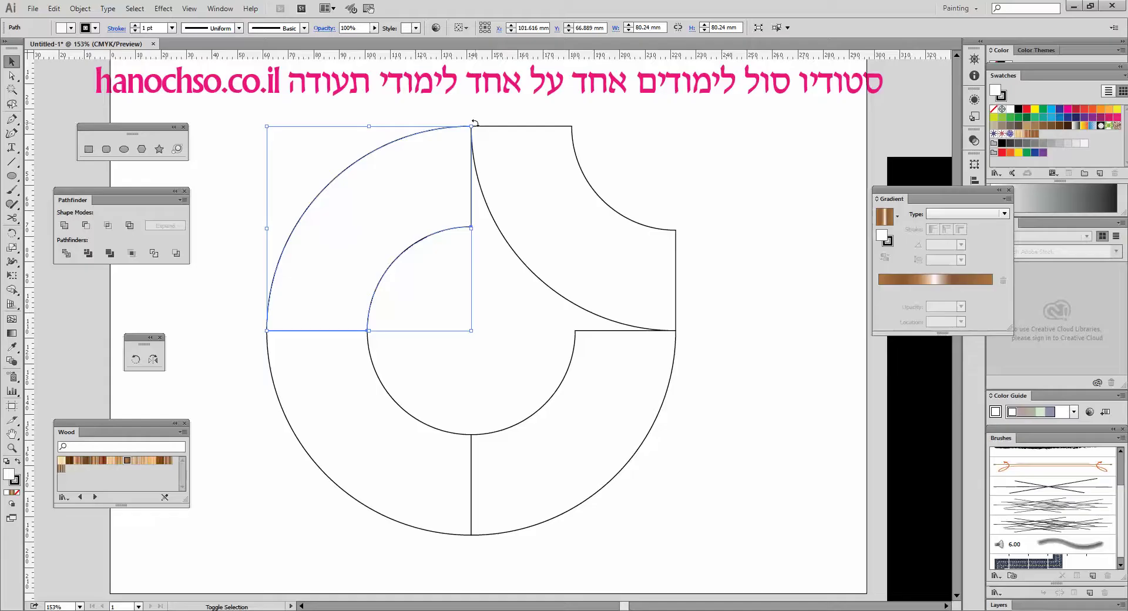
left_click_drag(474, 123, 274, 303)
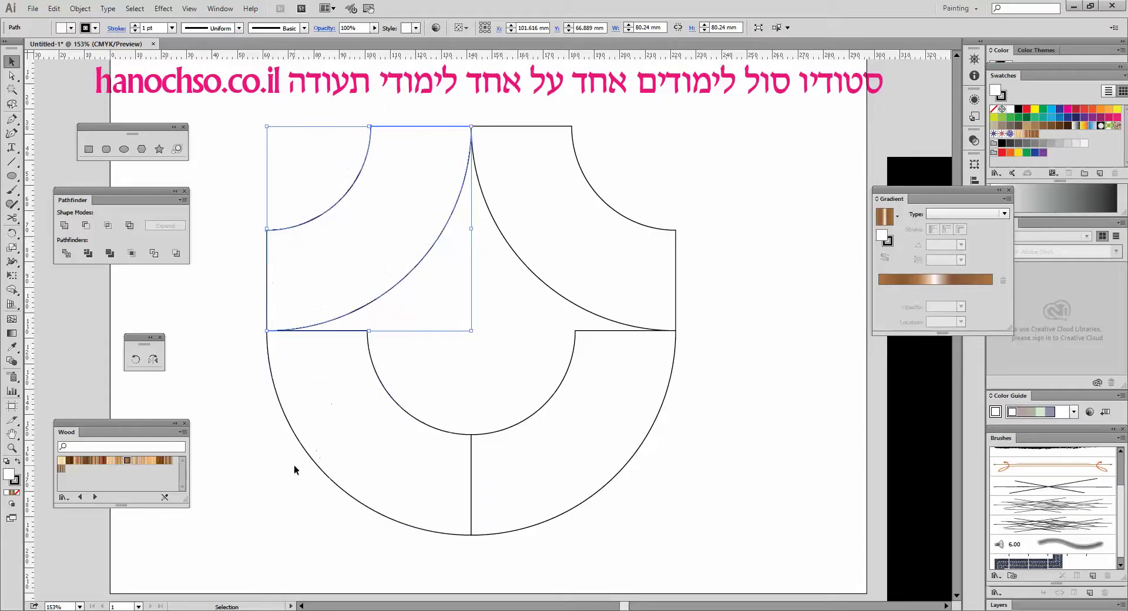
left_click(367, 419)
left_click_drag(475, 325, 303, 476)
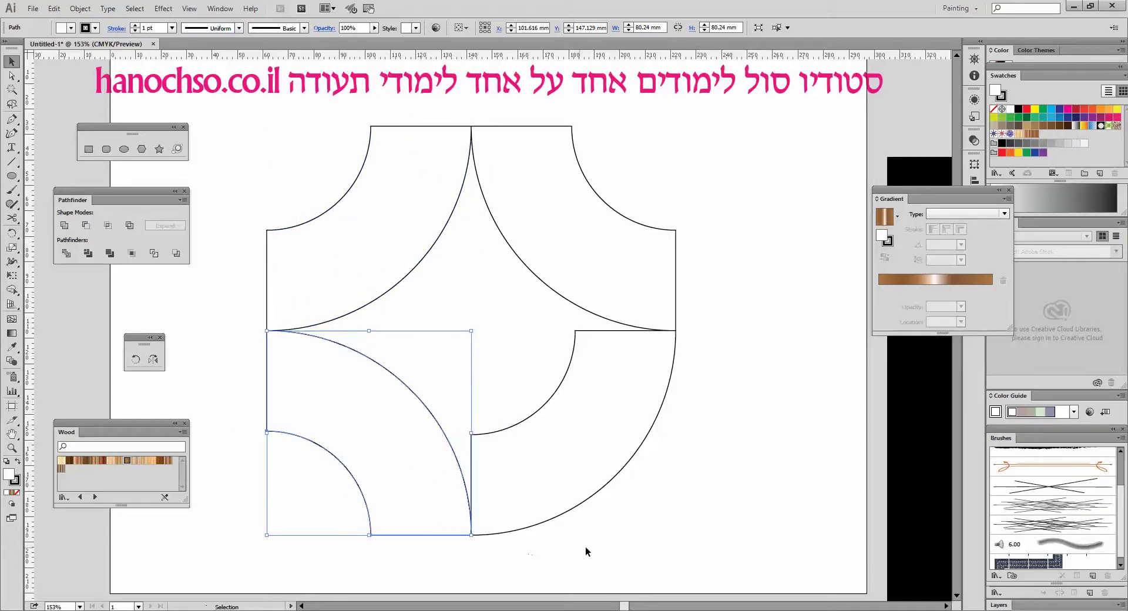
left_click(605, 461)
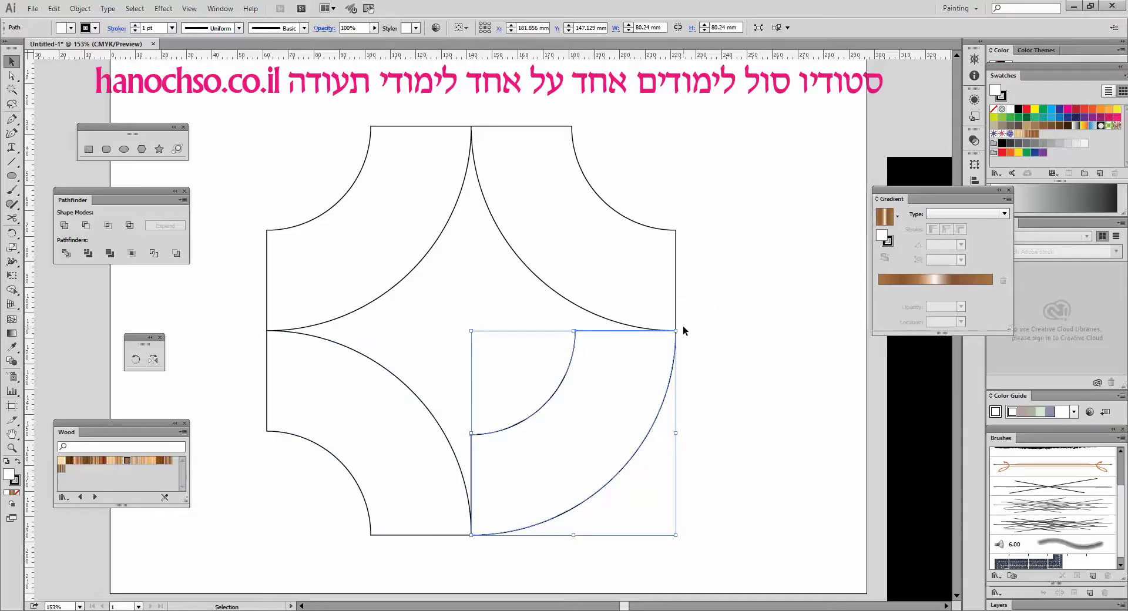
left_click_drag(682, 325, 586, 492)
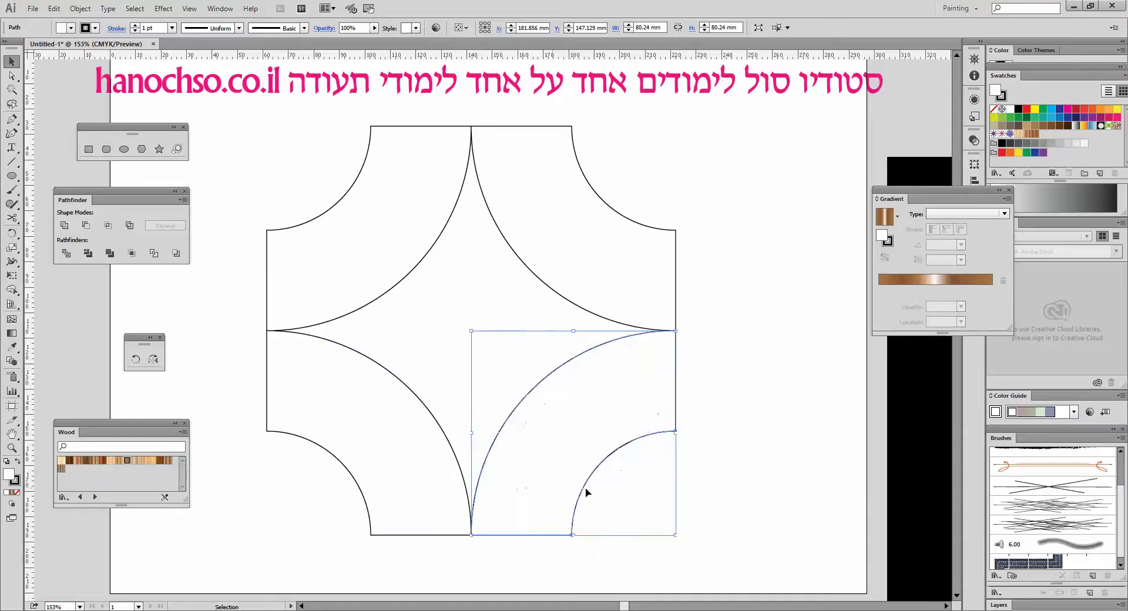
- Move the upper-left and lower-left ring quarters horizontally about 38 mm to the right, overlapping the right-hand quarters
left_click(395, 222)
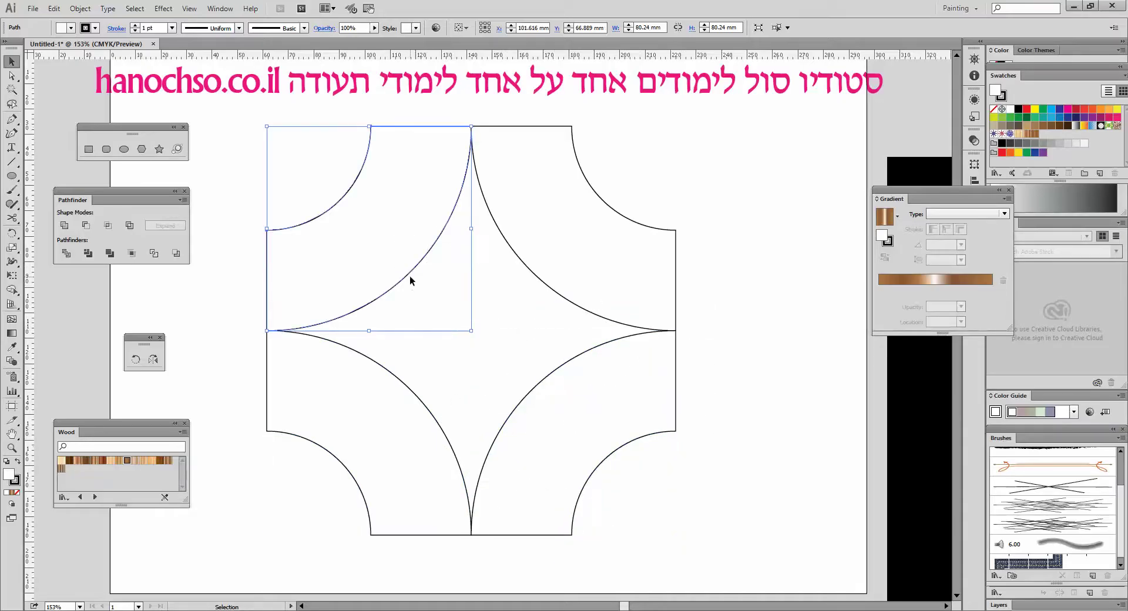
left_click_drag(387, 239, 486, 241)
left_click(387, 418)
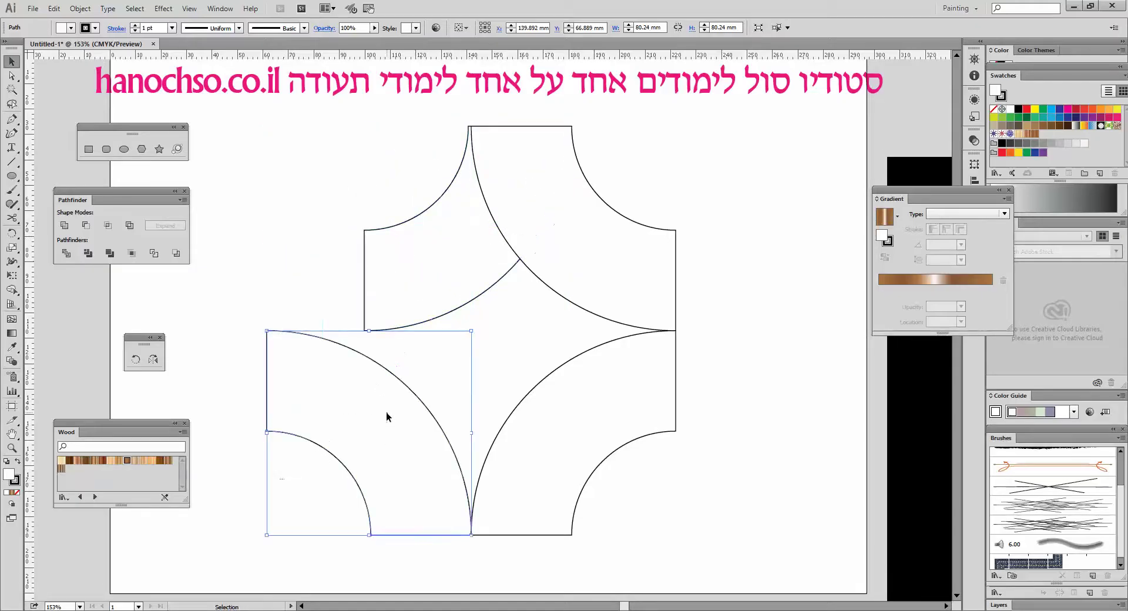
left_click_drag(386, 417, 483, 399)
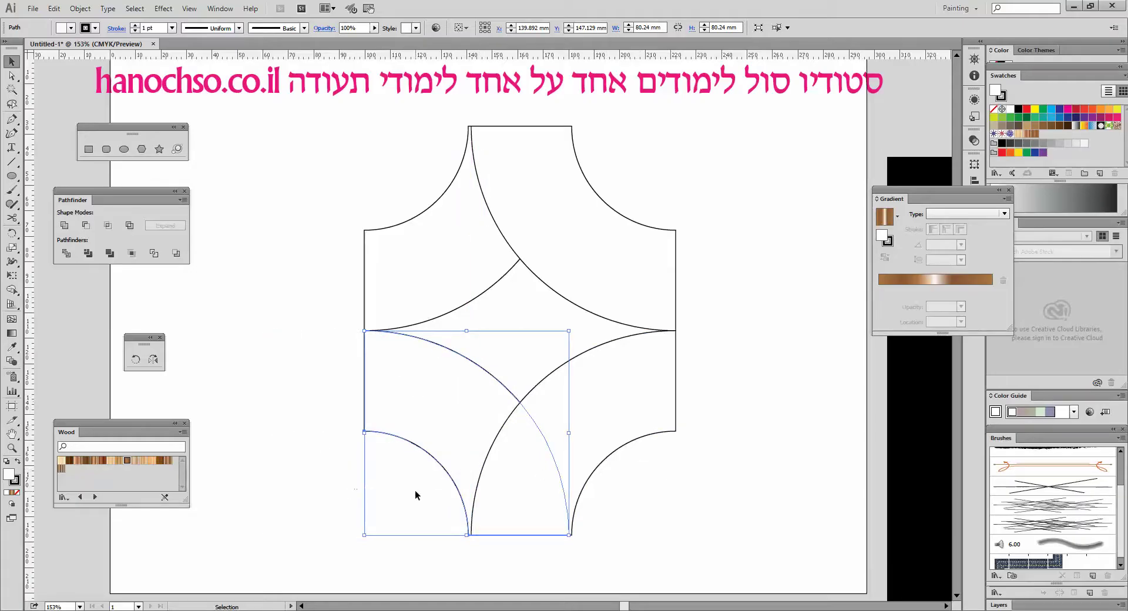
- Move the lower-left and lower-right ring quarters straight up about 39 mm to overlap the upper pair around a small central diamond
left_click_drag(443, 398, 447, 303)
left_click(591, 456)
left_click(588, 428, "shift")
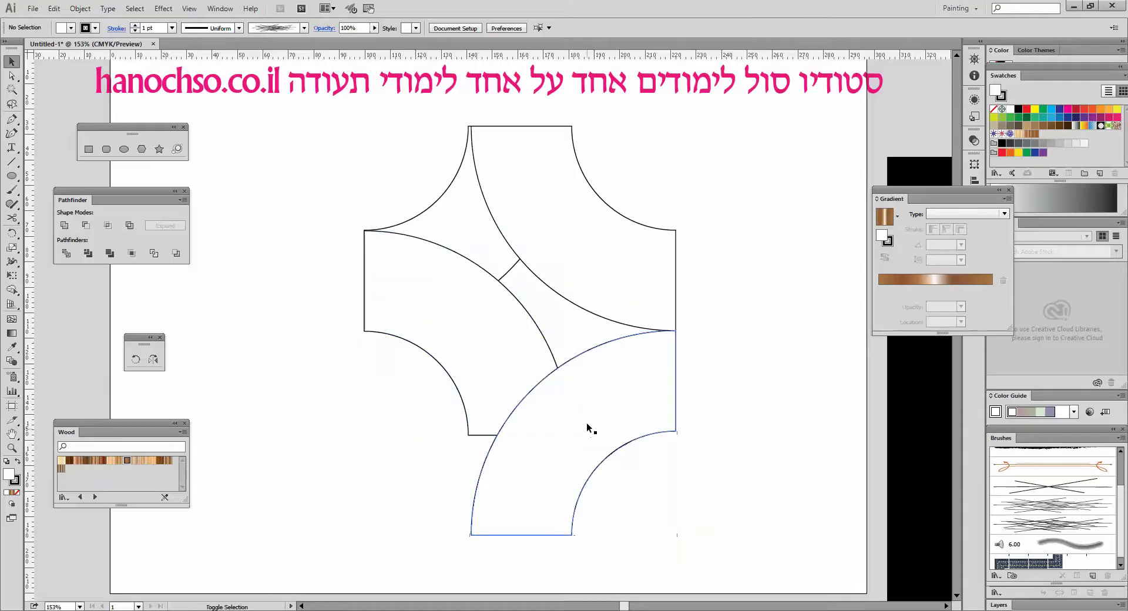
left_click_drag(587, 397, 594, 317)
left_click(643, 447)
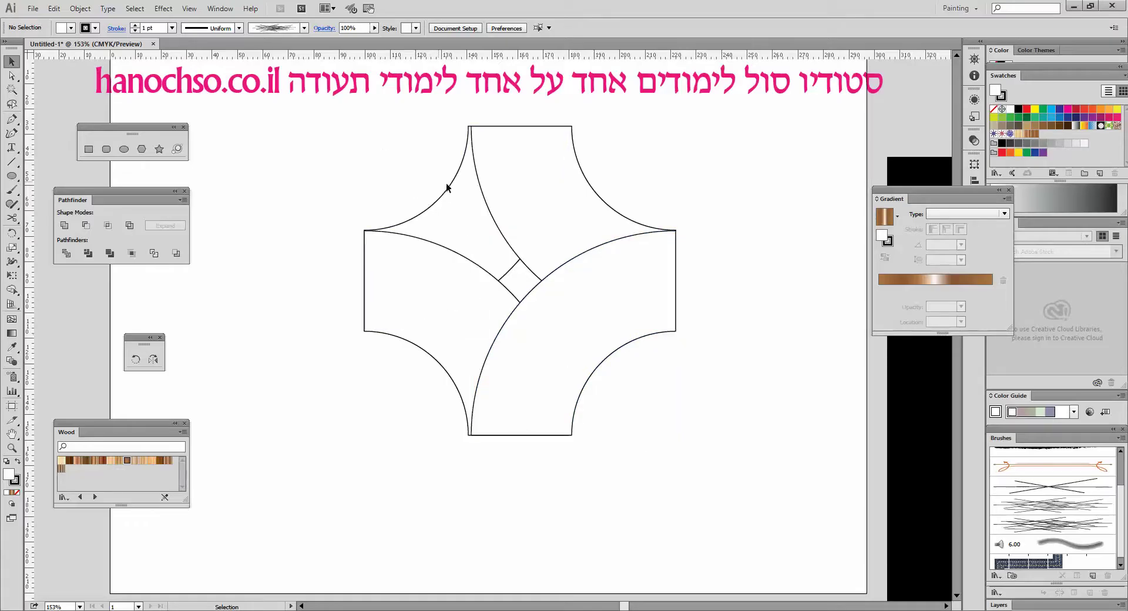
- Move all four overlapping quarters together toward the left side of the artboard and deselect them
left_click_drag(369, 172, 622, 357)
left_click_drag(587, 298, 462, 328)
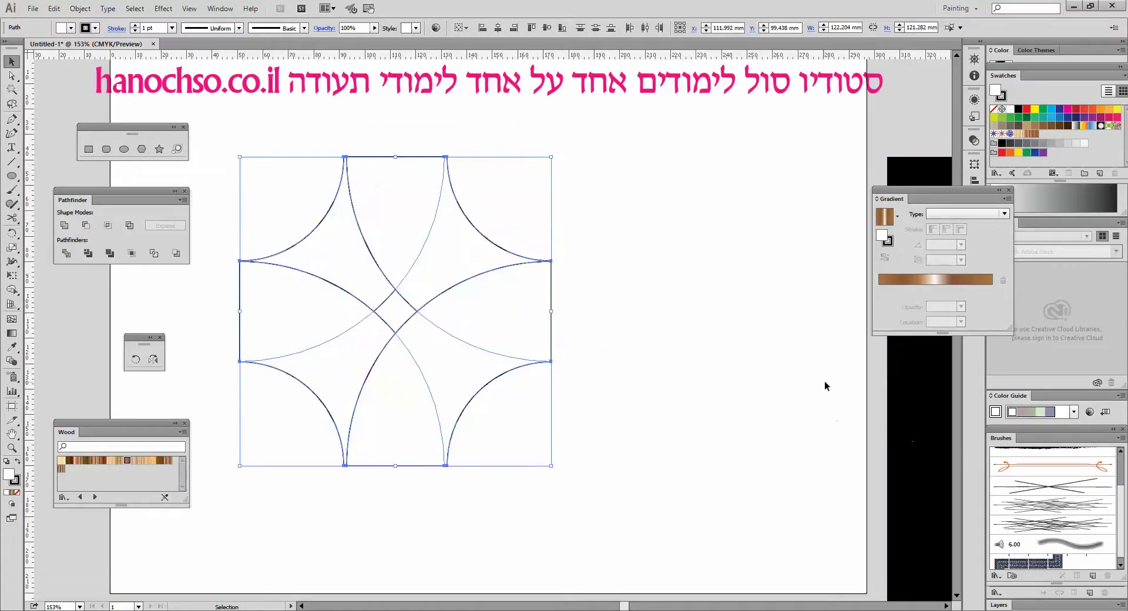
left_click_drag(794, 417, 383, 355)
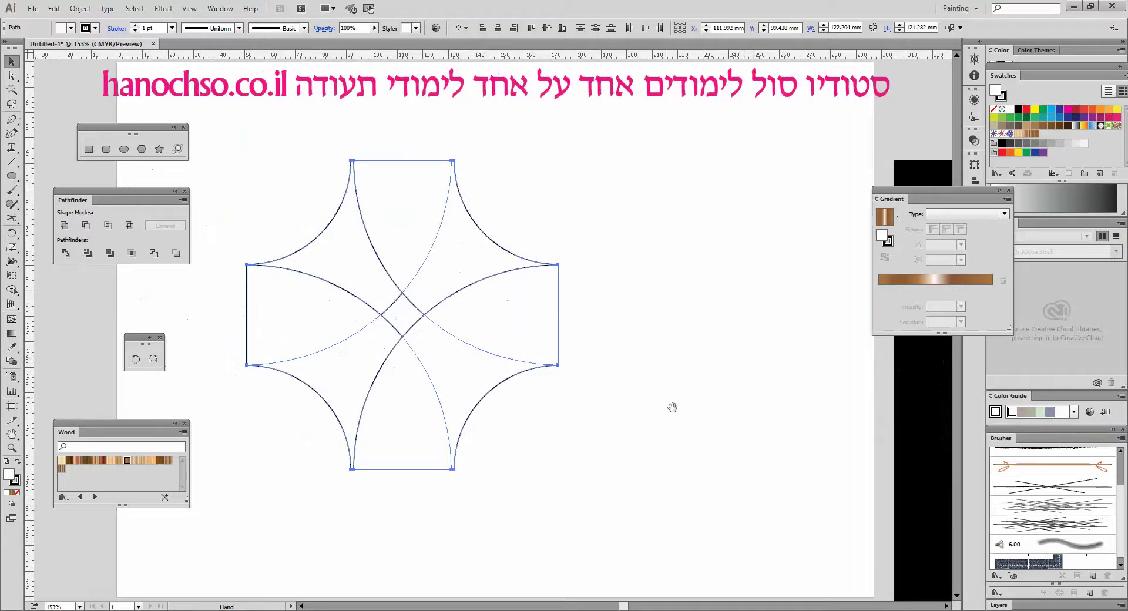
left_click_drag(672, 407, 698, 368)
left_click(656, 397)
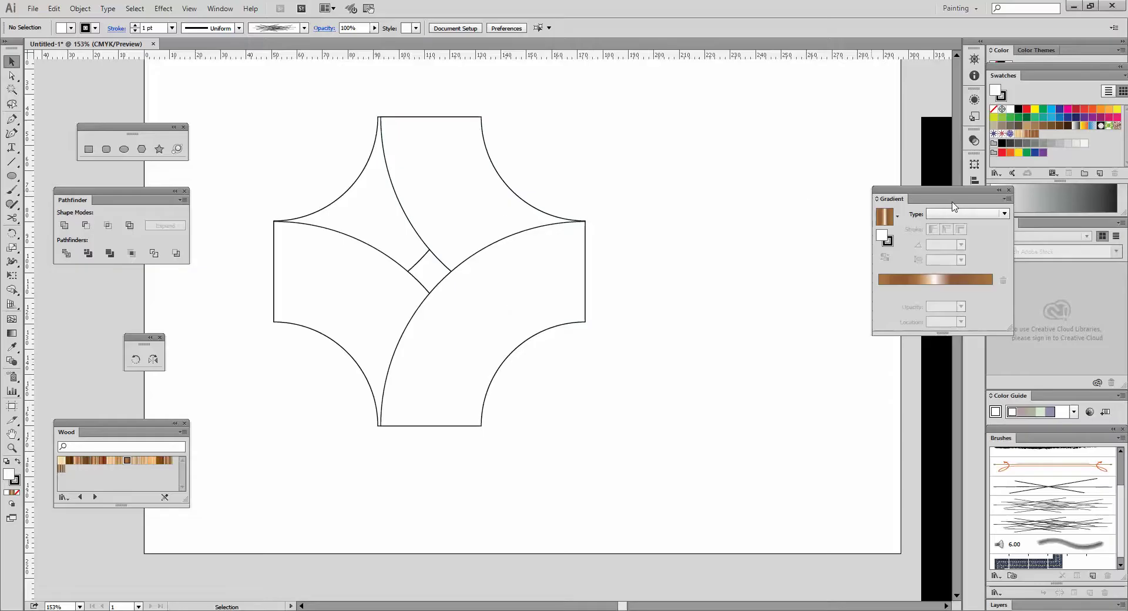
- Fill all four quarters with the brown-and-white linear gradient, keeping the gradient settings clear of the other panels
left_click_drag(955, 205, 792, 166)
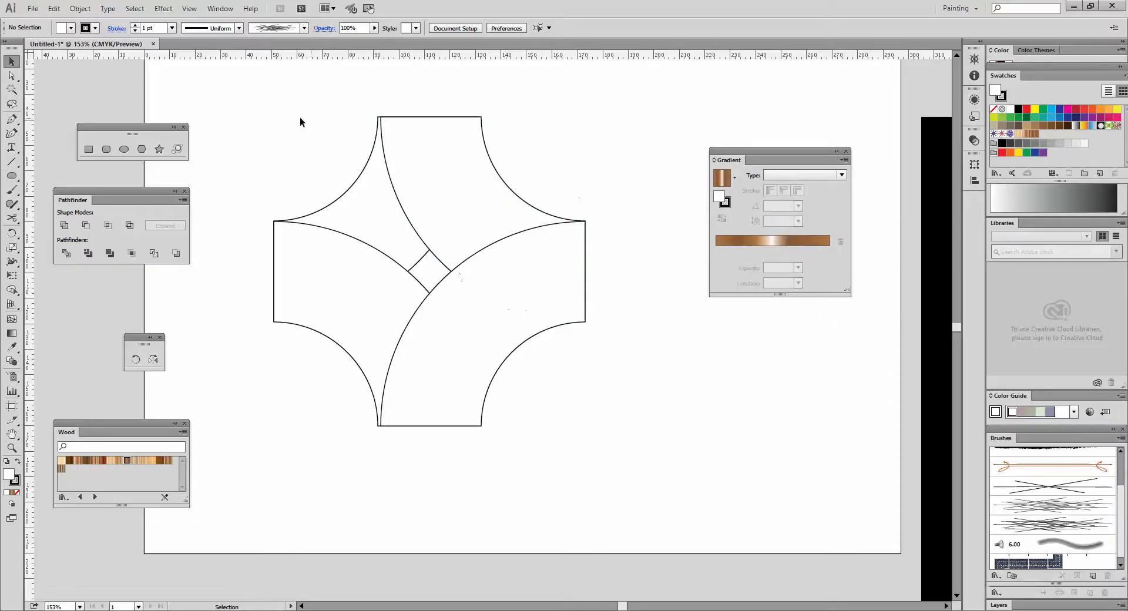
left_click_drag(299, 122, 514, 349)
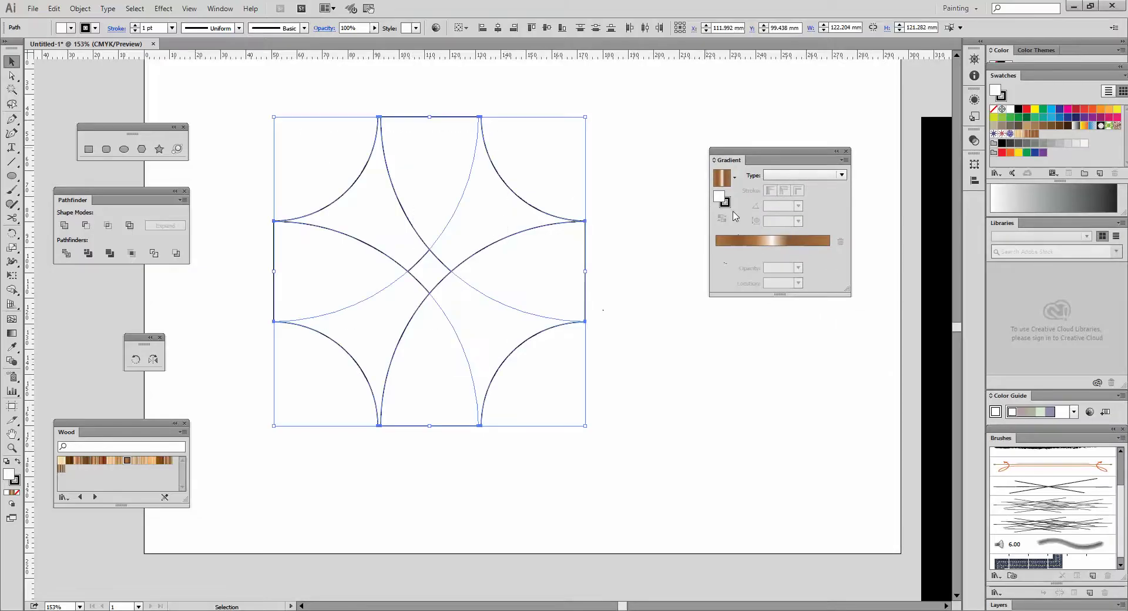
left_click(722, 181)
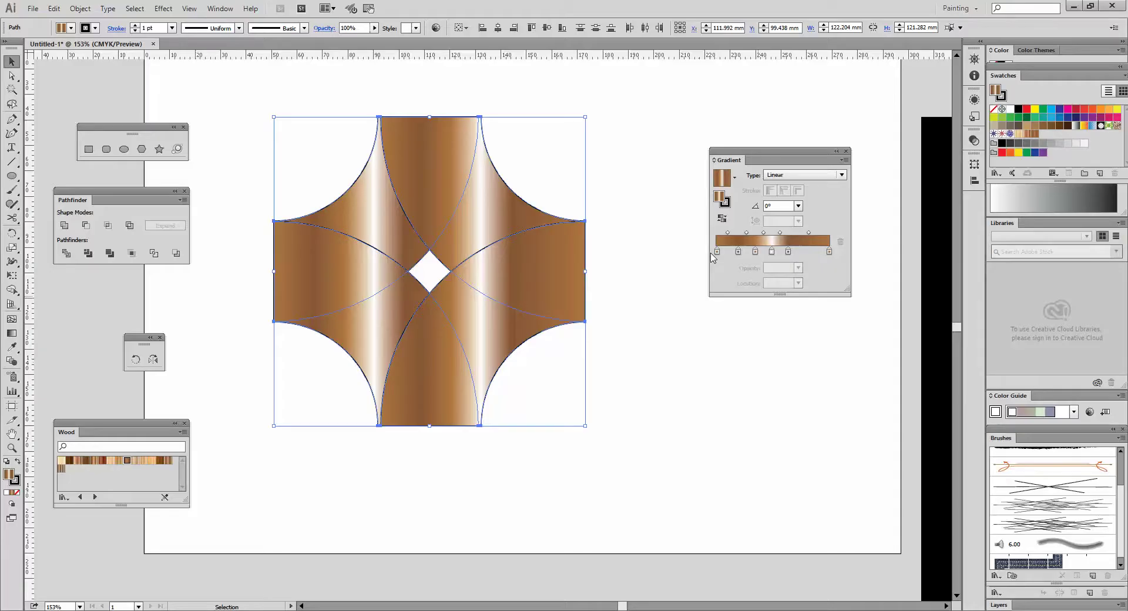
left_click(506, 160)
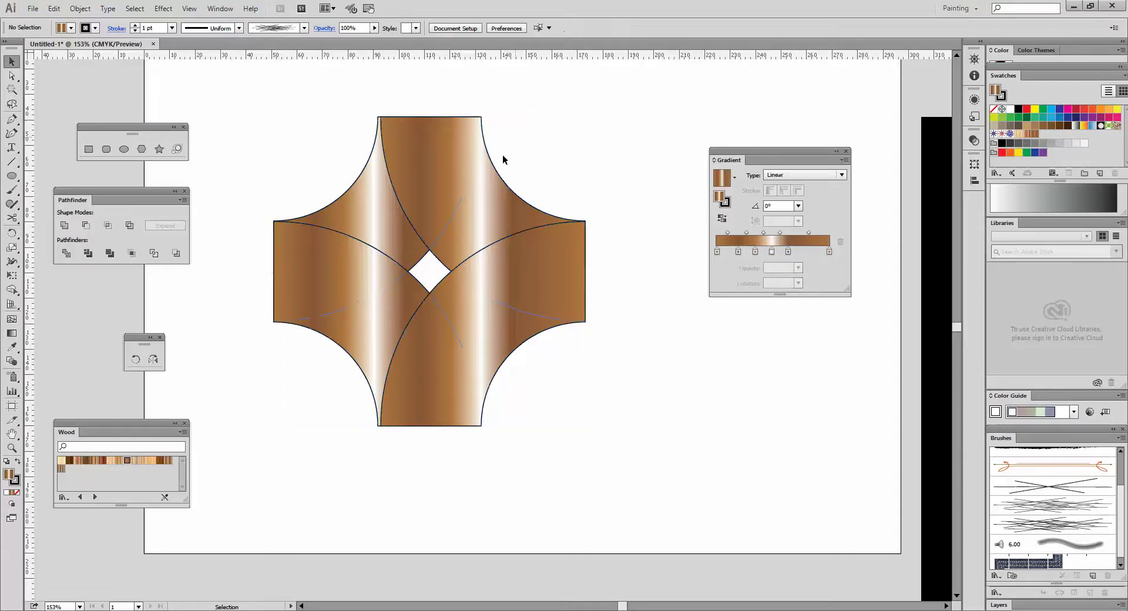
- Redraw the gradients diagonally from the outer corner toward the centre, about -133.5° on the upper-right quarter and -51.9° on the upper-left
left_click(486, 184)
left_click(11, 333)
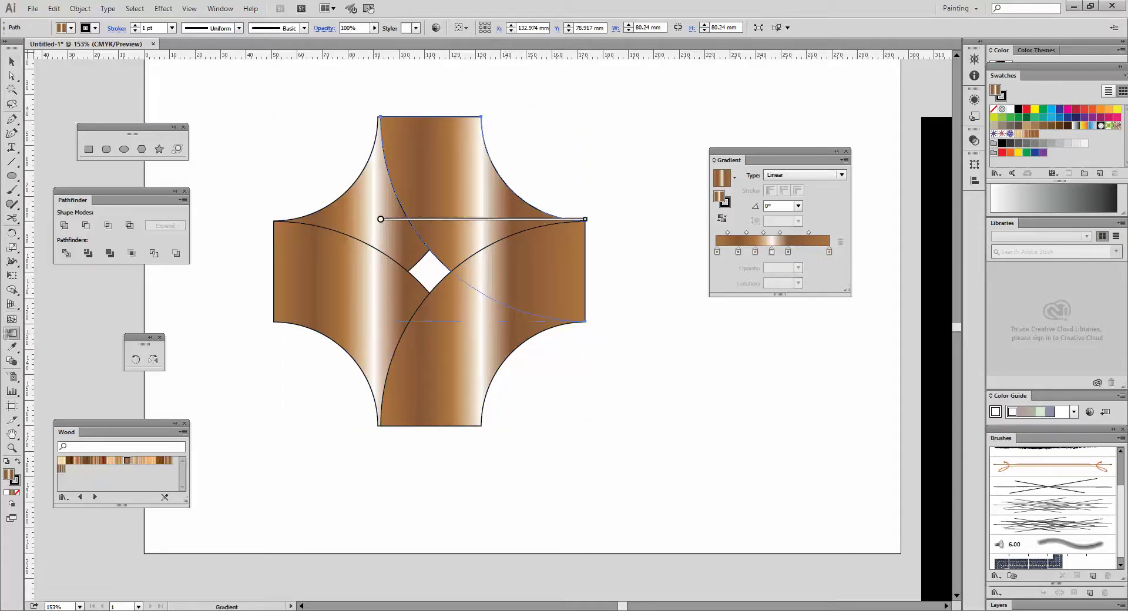
left_click_drag(516, 160, 417, 263)
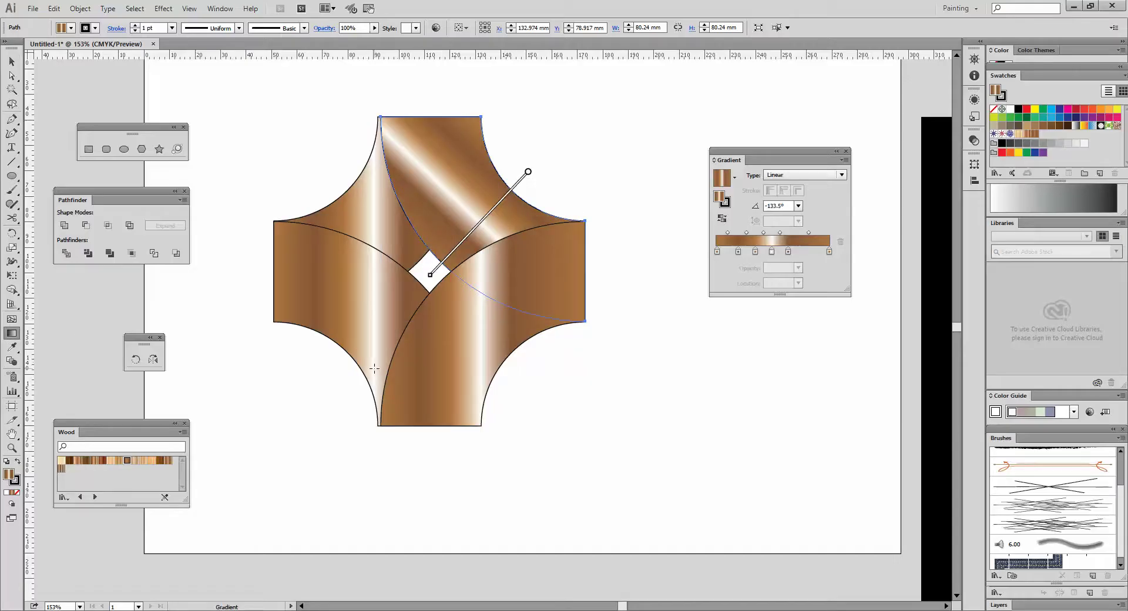
left_click(12, 61)
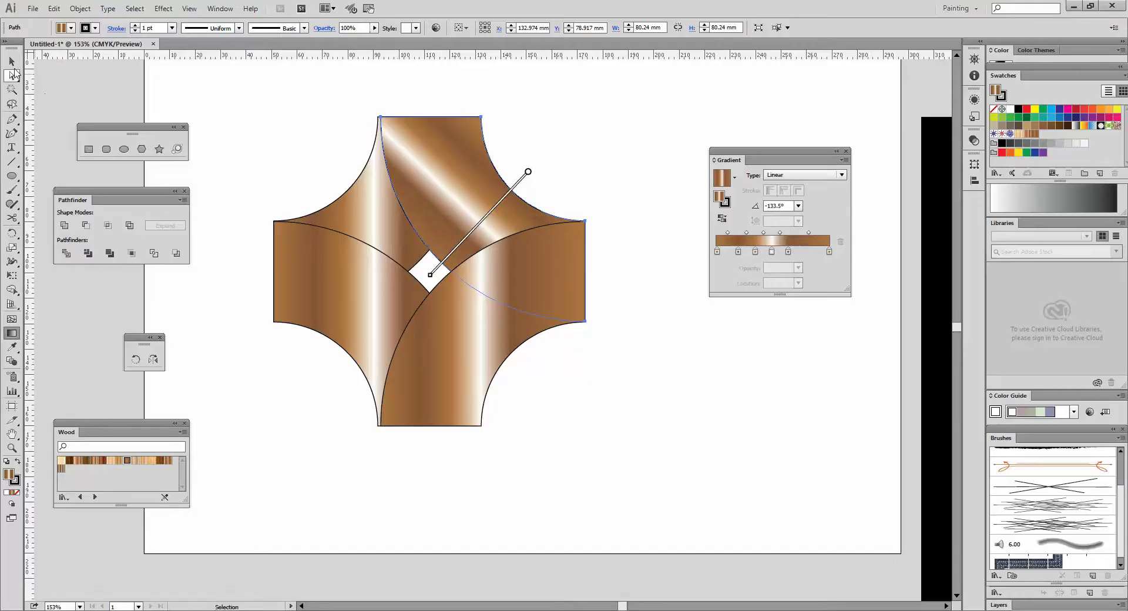
left_click(355, 212)
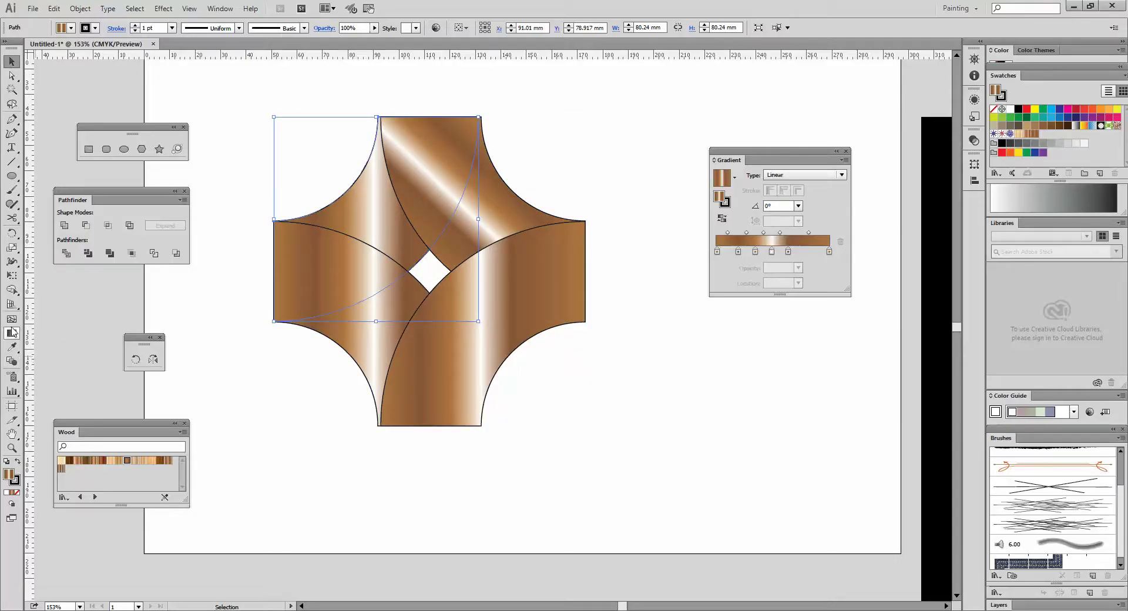
left_click(11, 333)
left_click_drag(324, 153, 433, 291)
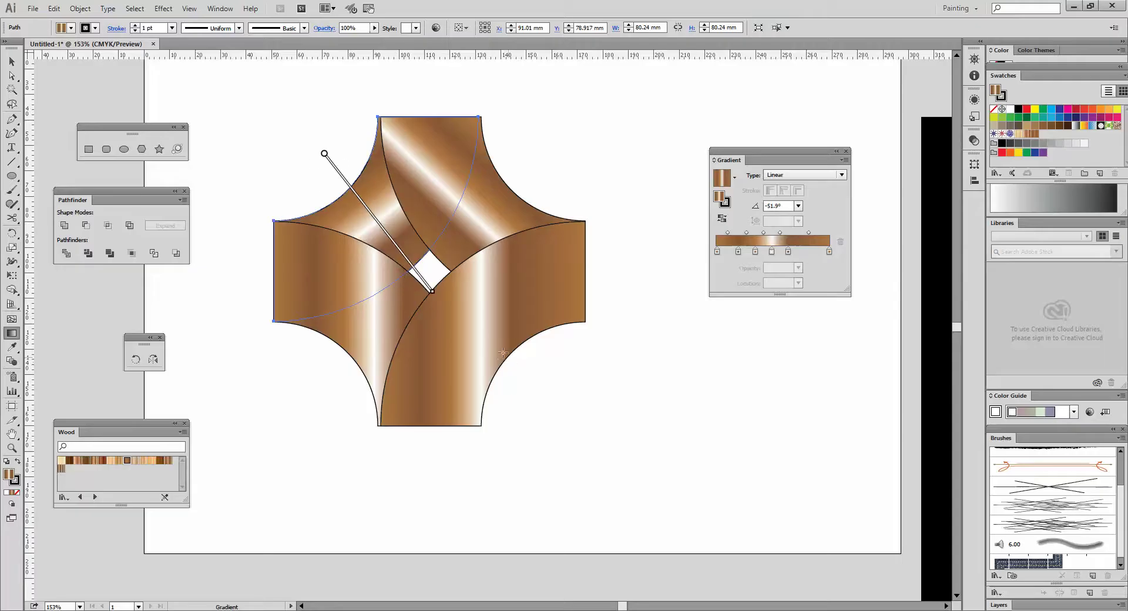
- Redraw the gradients of the lower-left and lower-right quarters diagonally from their outer corners toward the centre, the lower-right one at about 136.3°
left_click(339, 312)
left_click_drag(285, 385, 423, 235)
left_click(527, 294)
left_click_drag(565, 402, 410, 253)
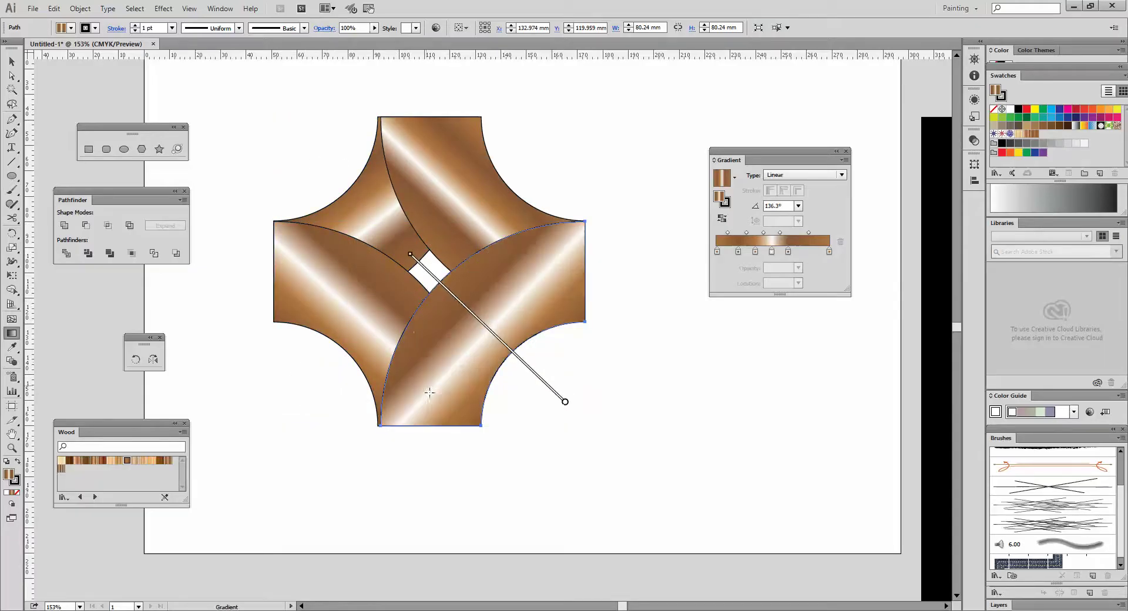
key("v")
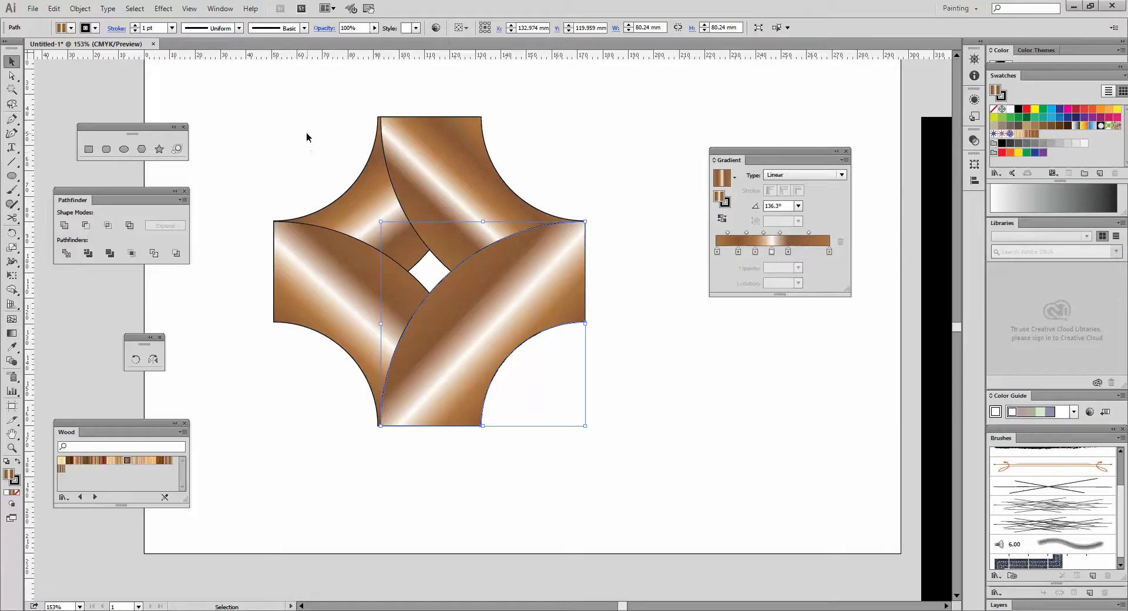
- Remove the black stroke from all four gradient-filled quarters and deselect them
left_click_drag(305, 139, 465, 285)
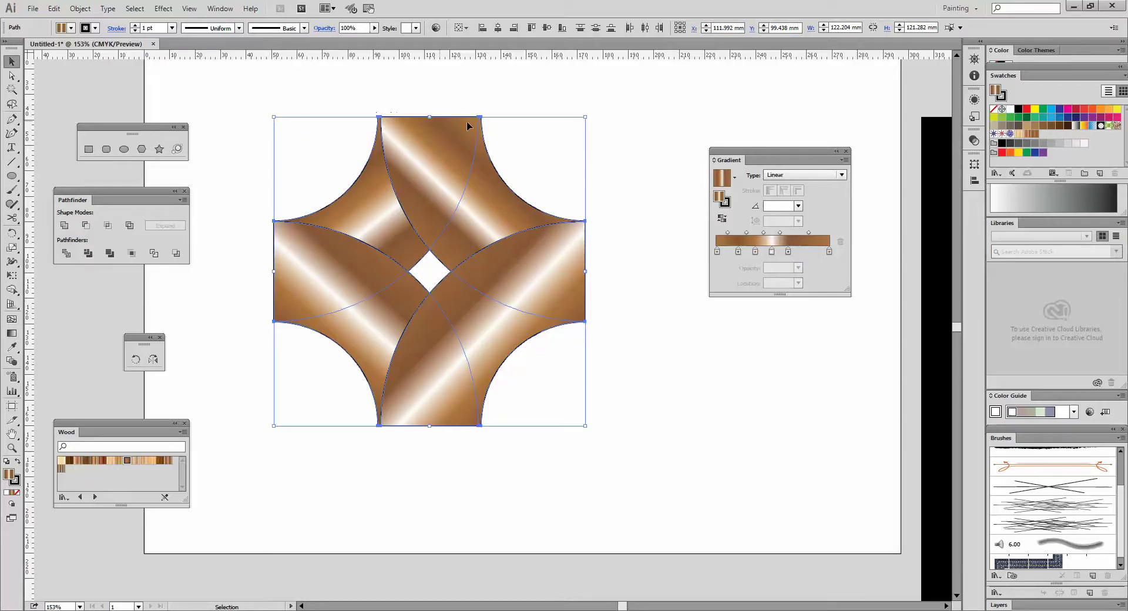
left_click(17, 483)
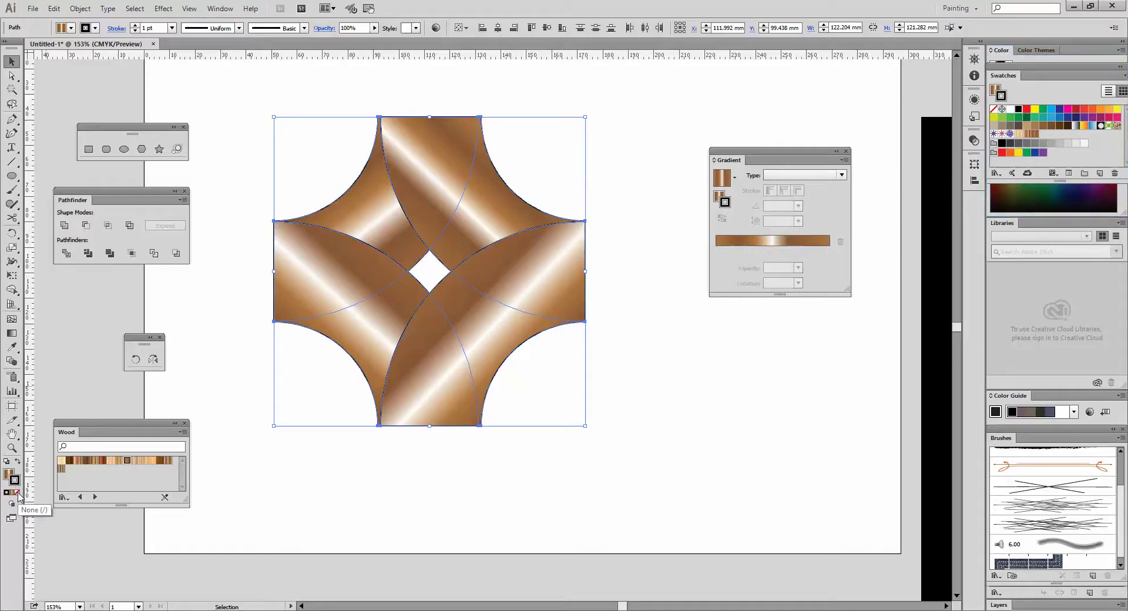
left_click(19, 496)
left_click(314, 412)
- Lower the opacity of all four quarters to about 60% so the overlapping areas show through
left_click_drag(307, 170, 506, 365)
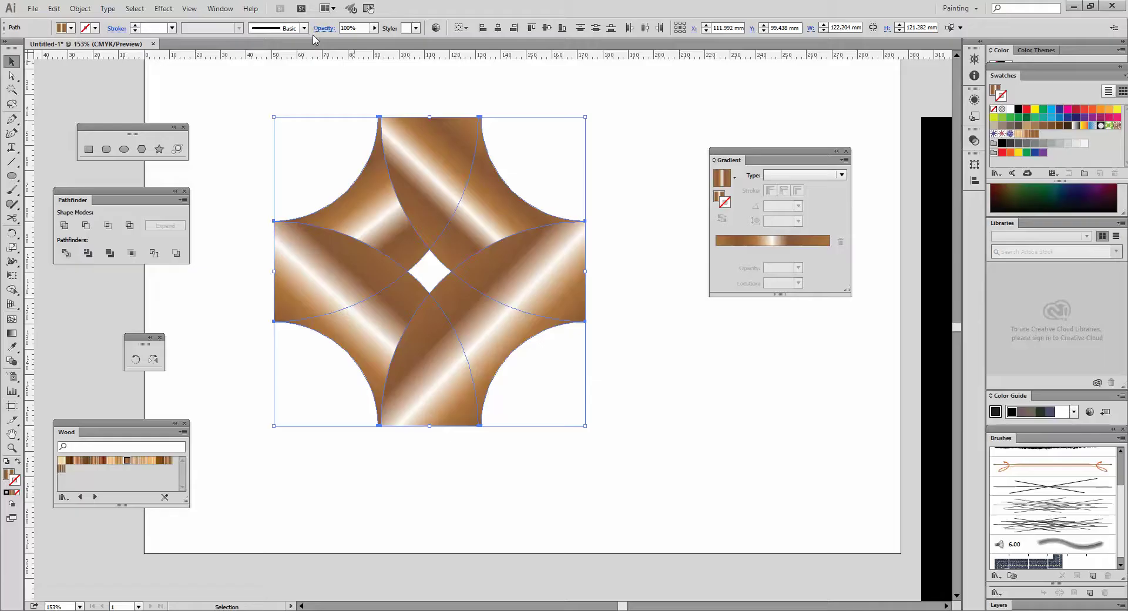
left_click(374, 29)
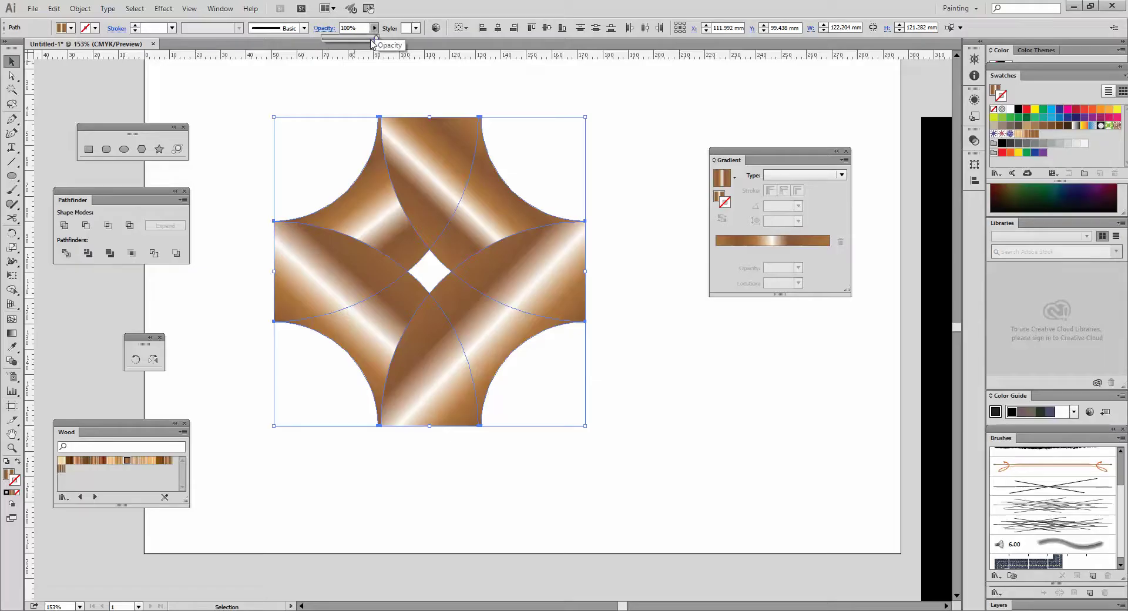
left_click_drag(374, 39, 352, 39)
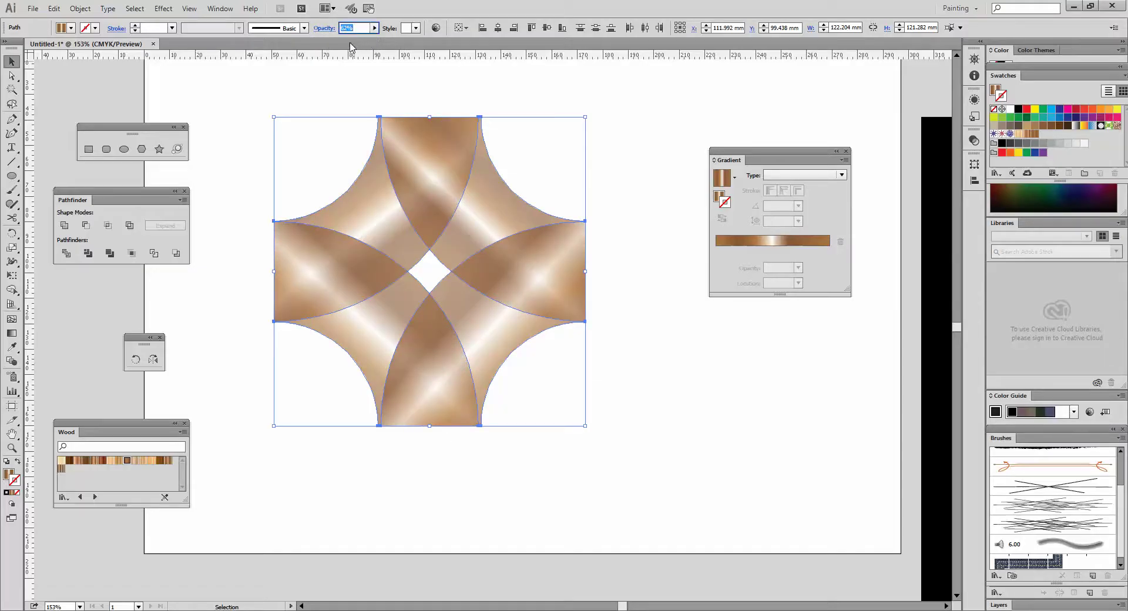
- Reduce the opacity of the four selected quarters to 44%
type("62")
key("Return")
left_click(374, 28)
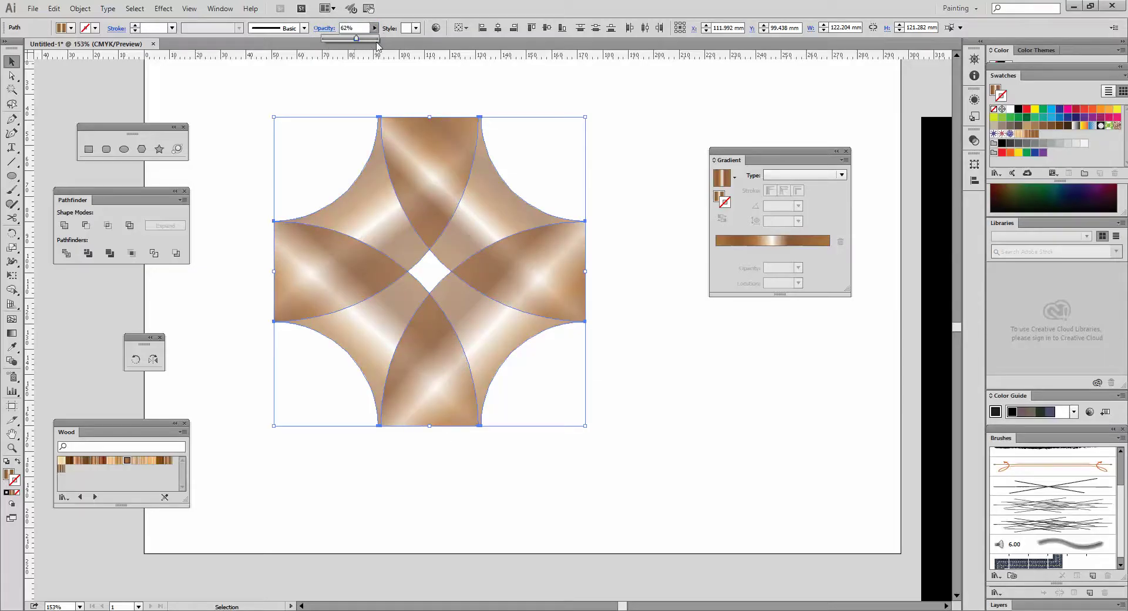
left_click_drag(354, 40, 346, 40)
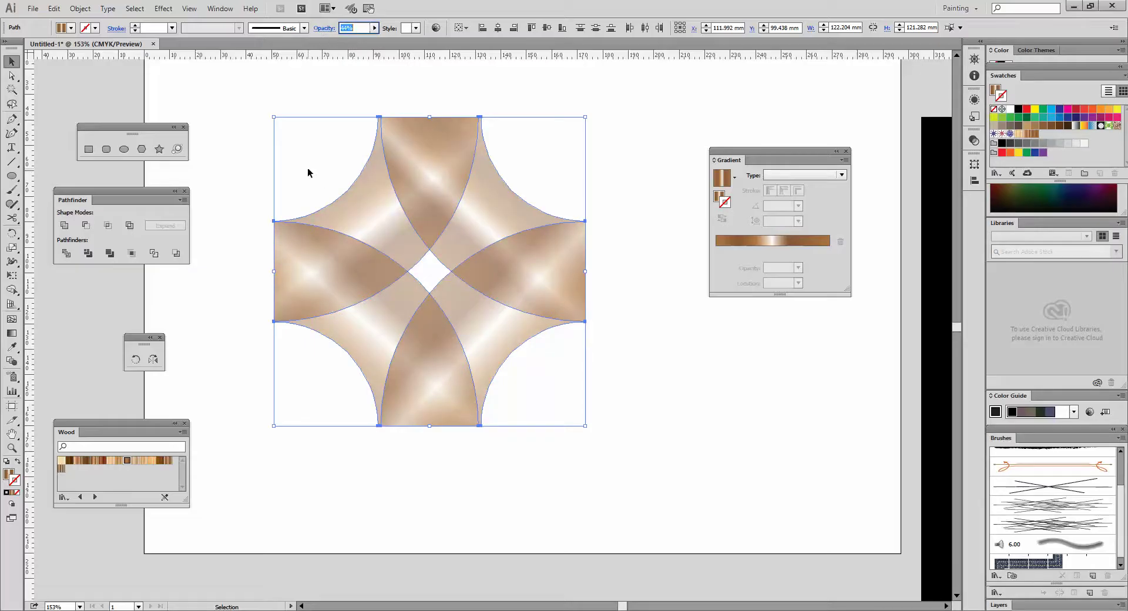
- Apply a drop shadow to all four quarters in near-black 0F0E0E, with 75% opacity, 2.47 mm offsets and 1.76 mm blur
left_click_drag(234, 113, 535, 351)
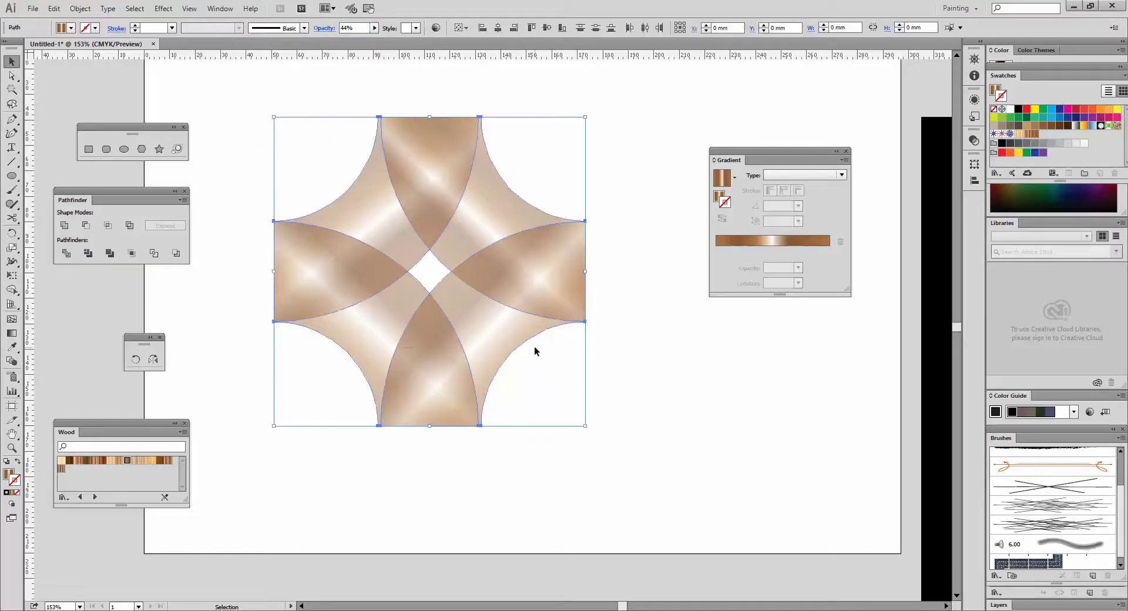
left_click(165, 10)
mouse_move(196, 143)
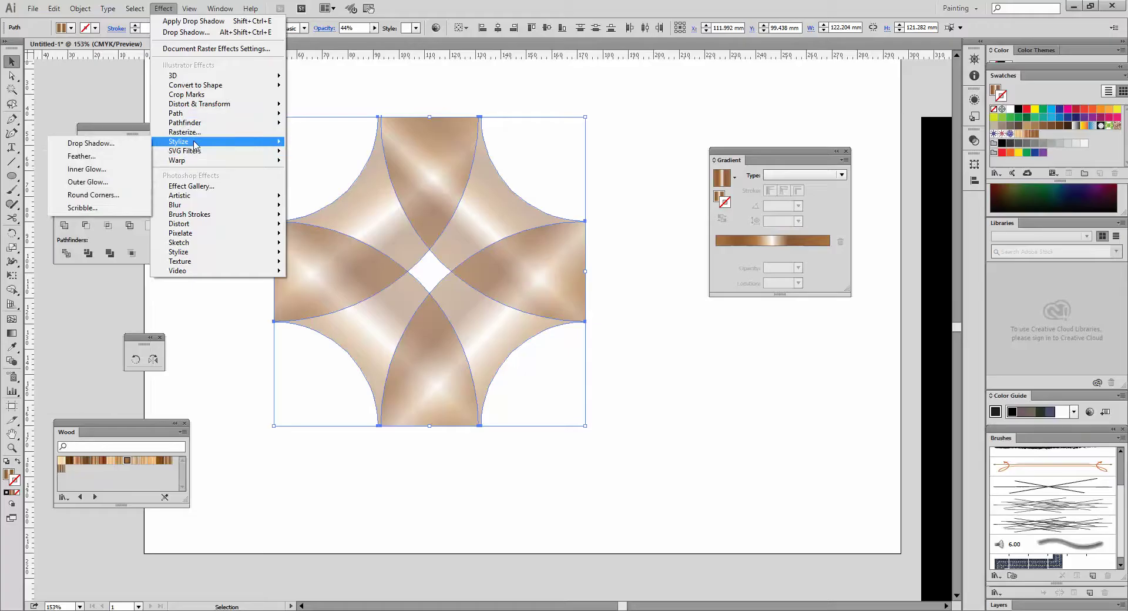
left_click(125, 148)
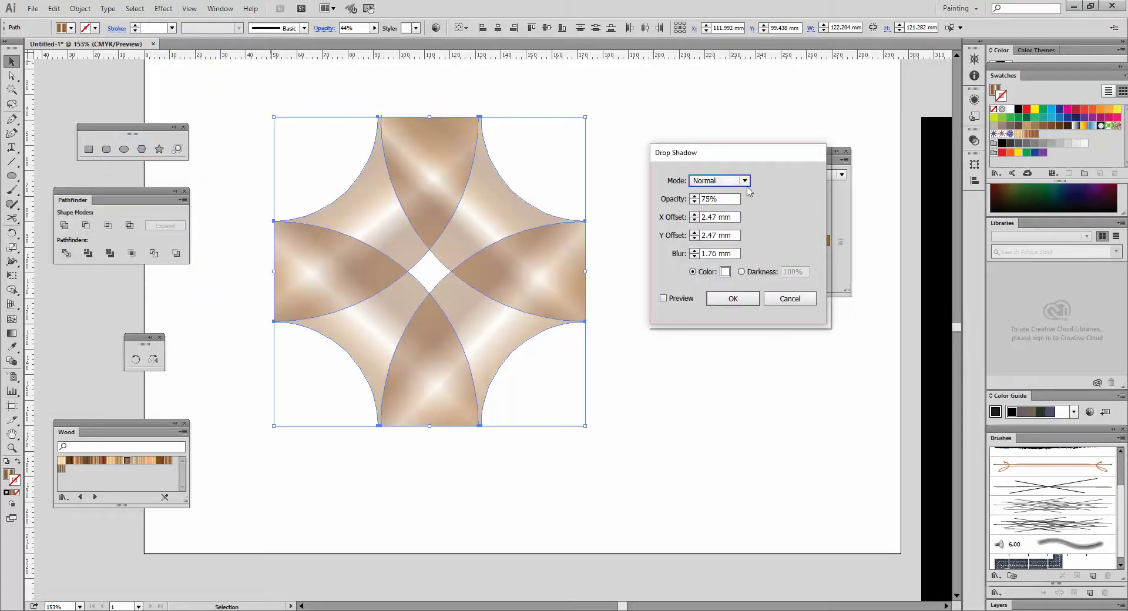
left_click(725, 272)
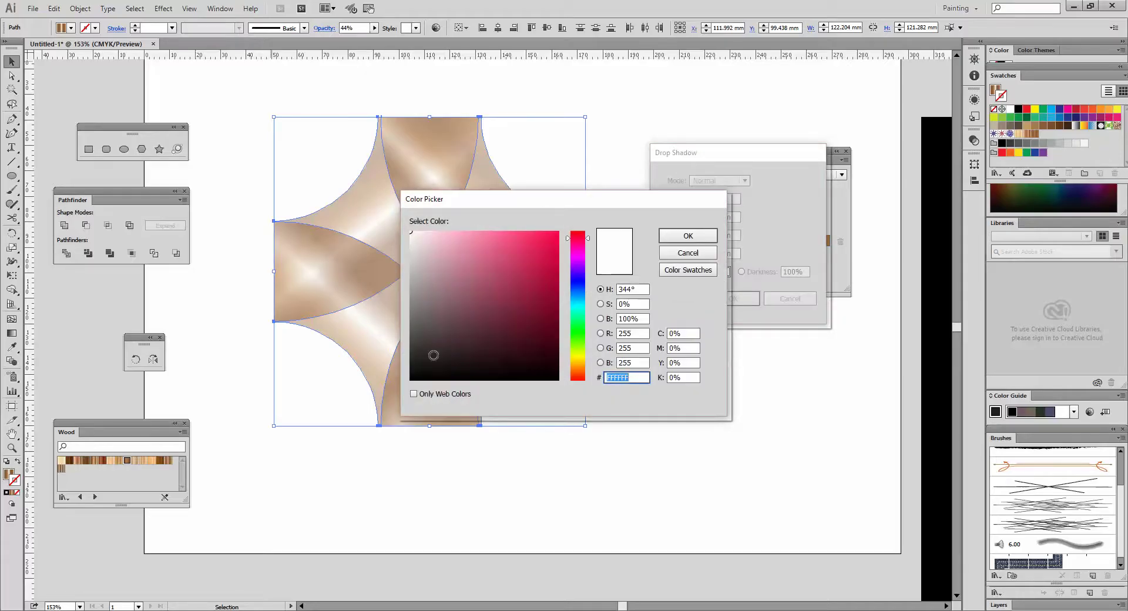
left_click_drag(429, 361, 420, 372)
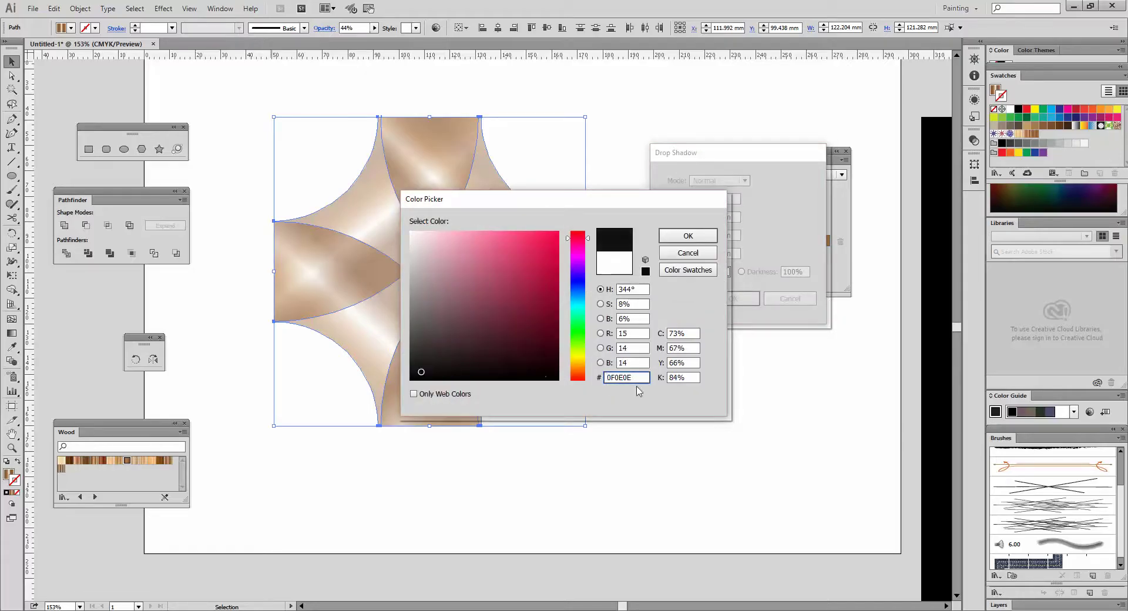
left_click(688, 236)
left_click(679, 300)
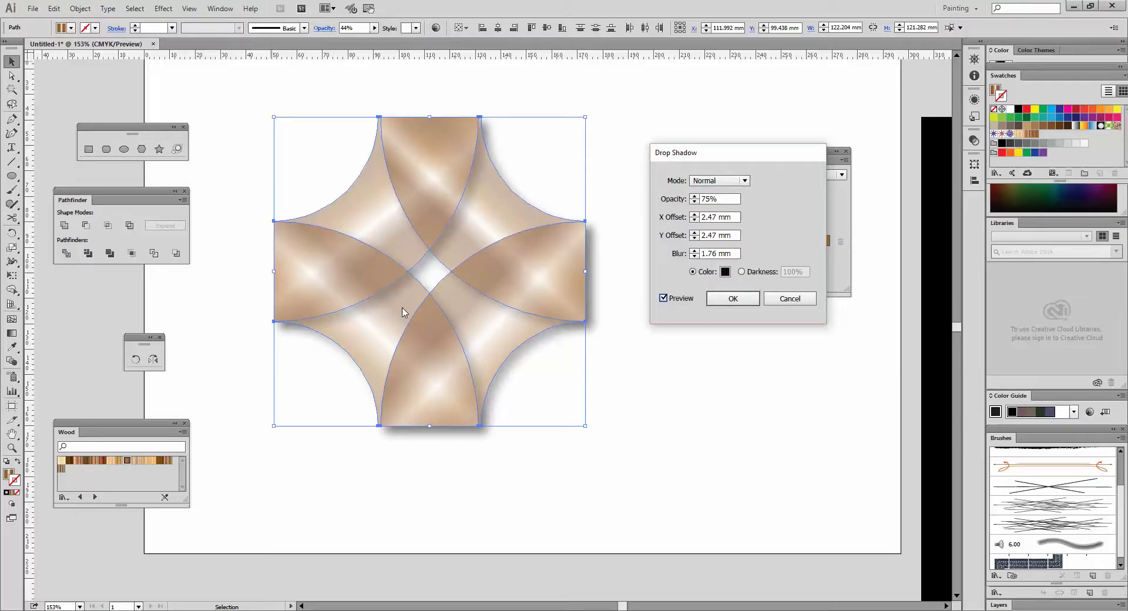
left_click(719, 299)
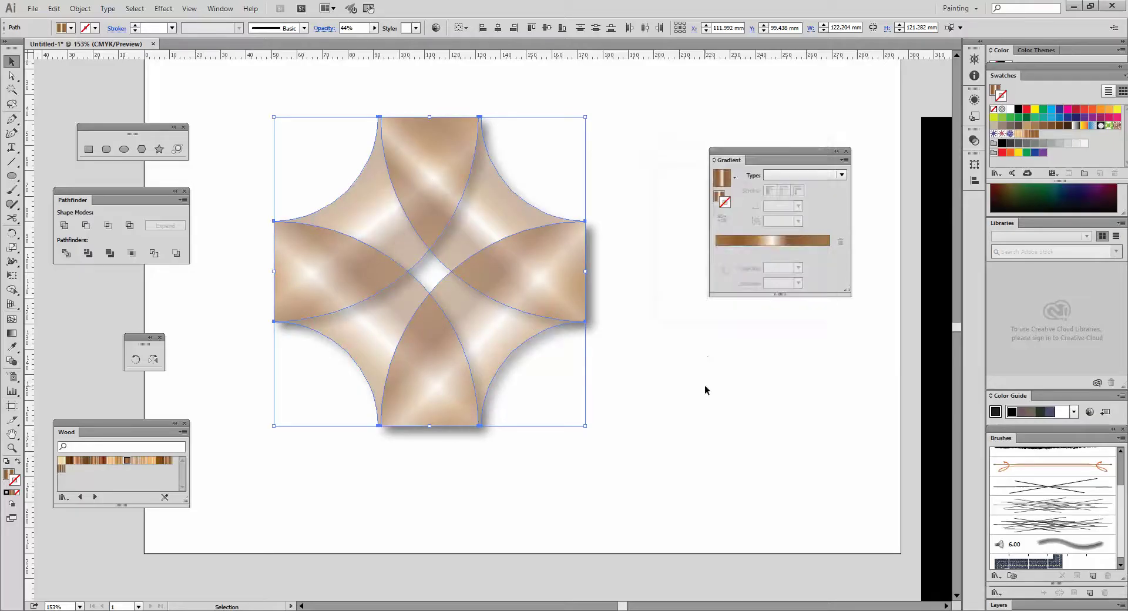
- Move the four-quarter ornament to about X 131 mm, Y 95 mm, rotate it to a diagonal tilt and deselect it
left_click_drag(795, 154, 828, 139)
left_click(352, 182)
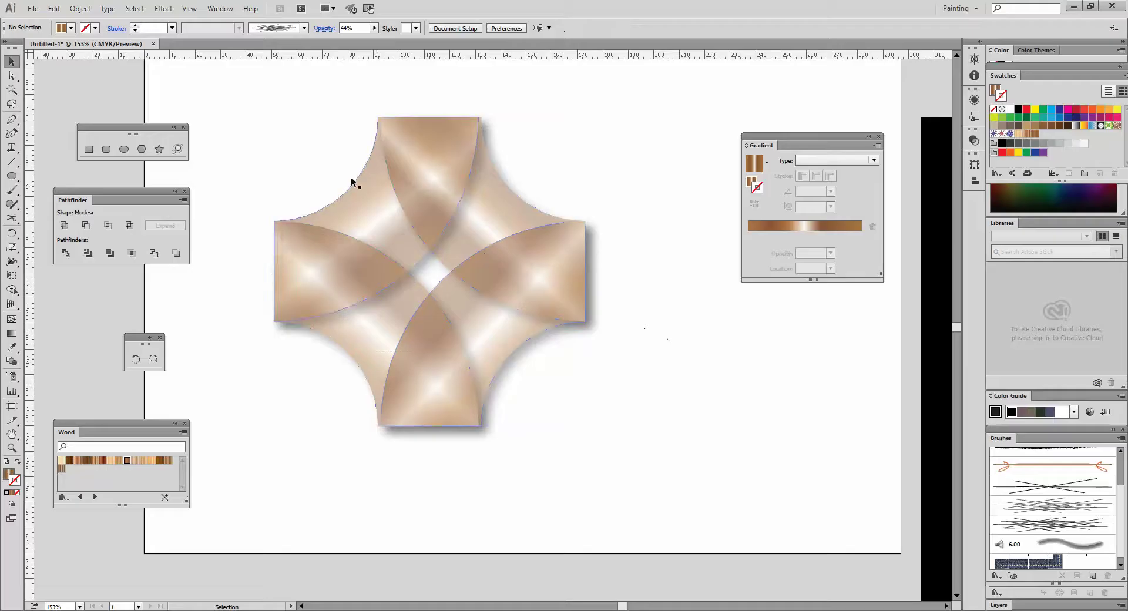
left_click_drag(290, 157, 550, 364)
left_click_drag(500, 276, 562, 261)
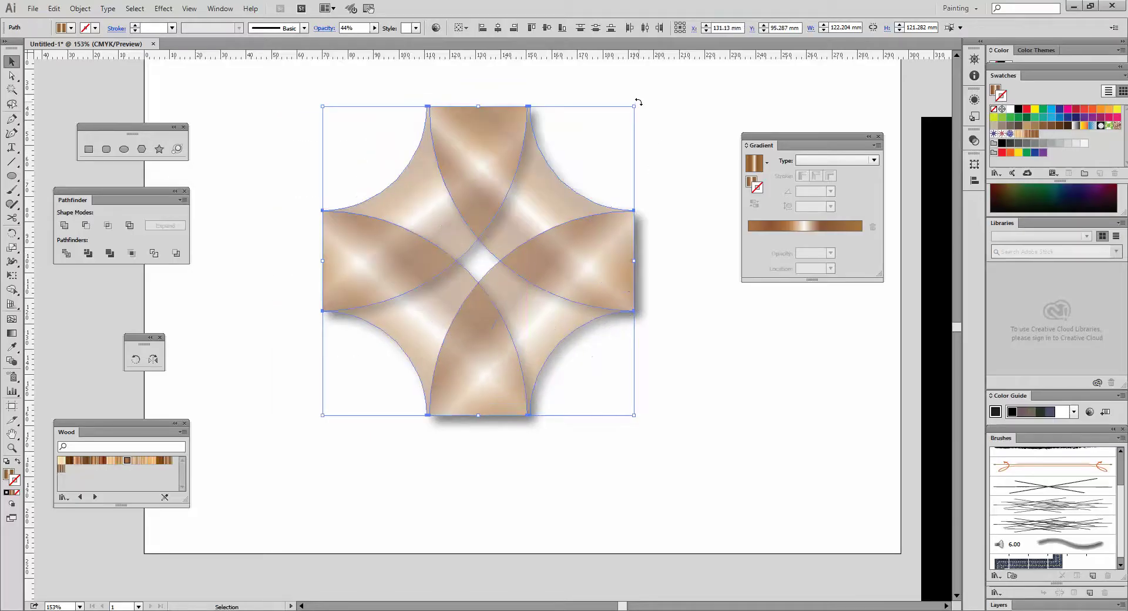
left_click_drag(638, 102, 511, 110)
left_click_drag(694, 522, 694, 522)
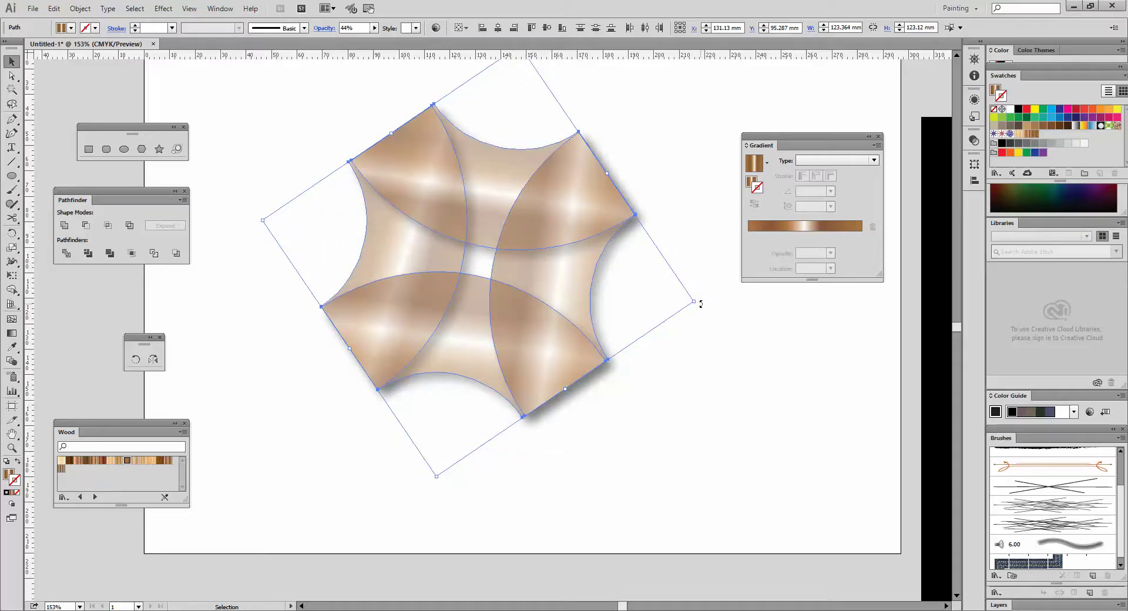
left_click(669, 449)
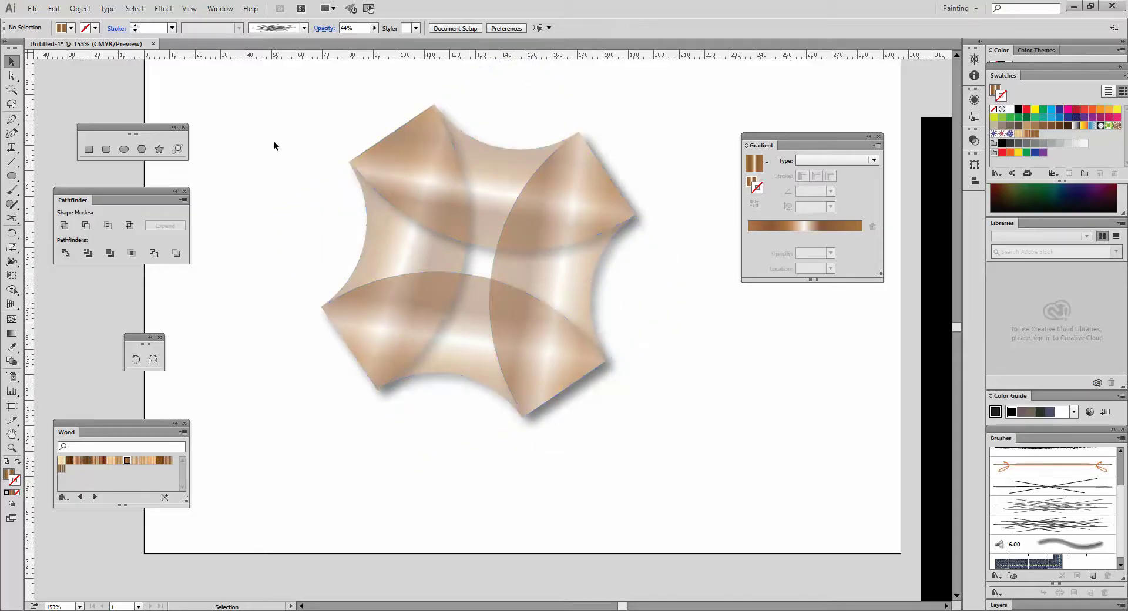
- Duplicate the whole ornament diagonally down and to the right, to about X 232 mm, Y 179 mm
left_click_drag(274, 142, 674, 408)
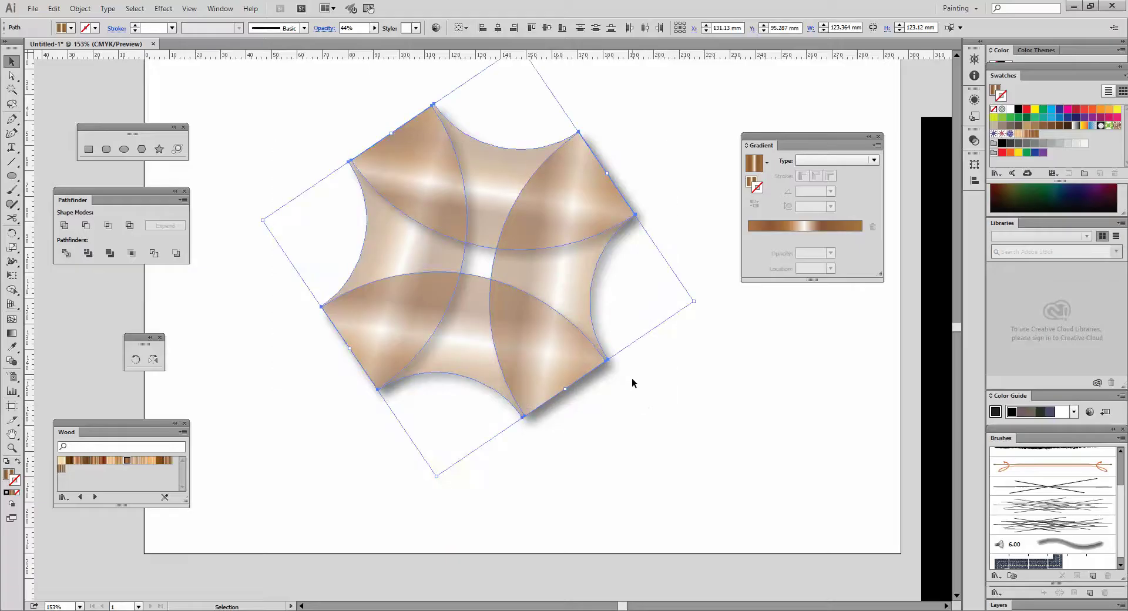
left_click_drag(414, 188, 673, 402)
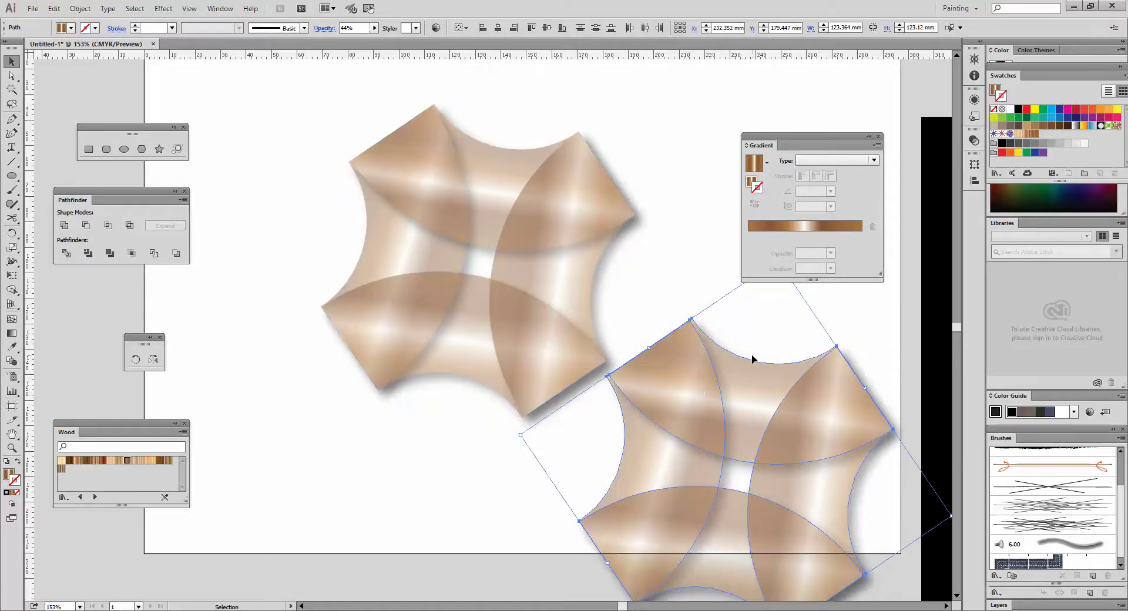
left_click_drag(815, 144, 843, 116)
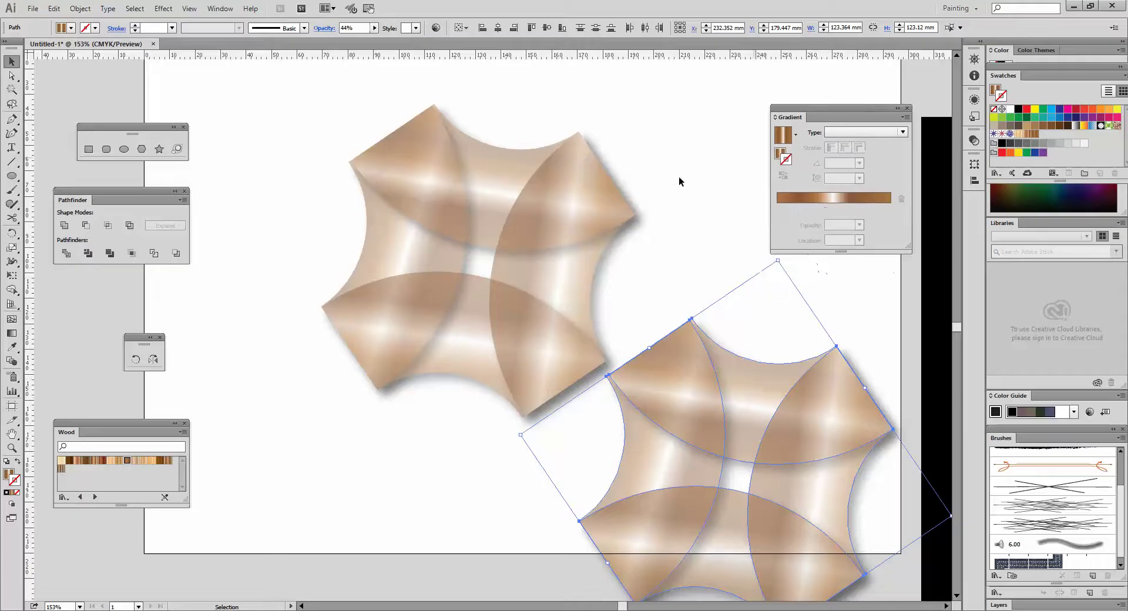
- Apply a Feather effect with a 15 mm radius to the duplicated ornament
left_click(163, 9)
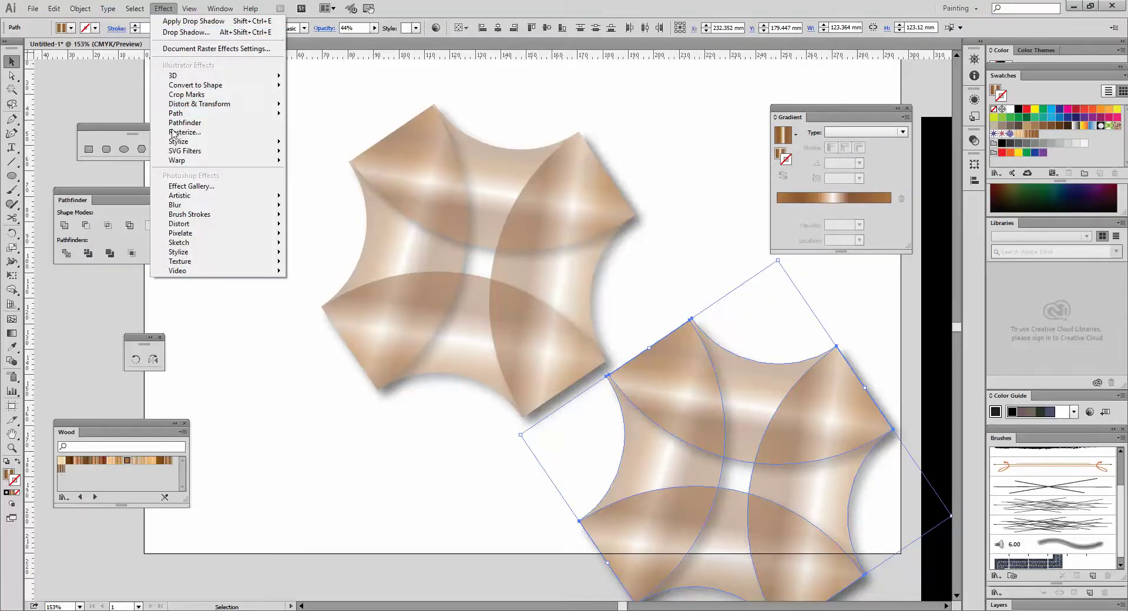
mouse_move(172, 141)
left_click(82, 155)
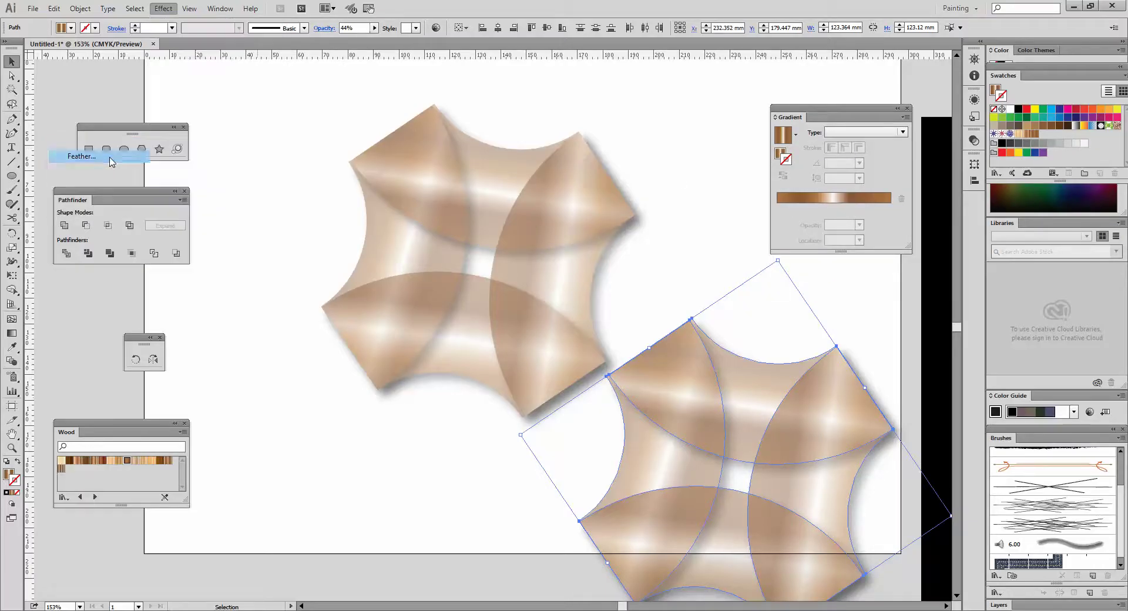
left_click(489, 322)
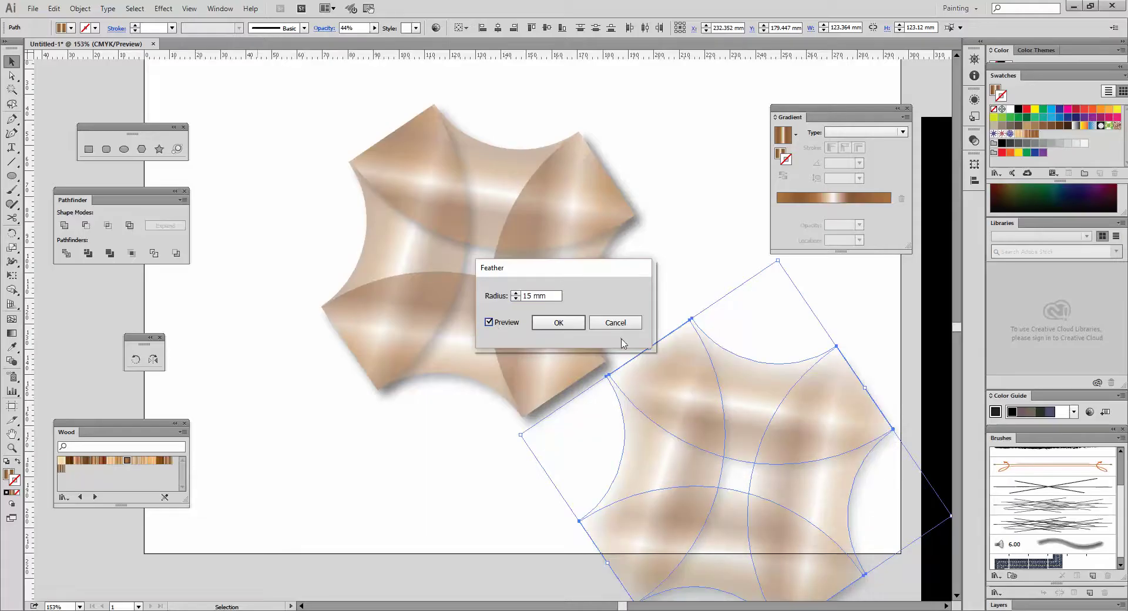
key("Return")
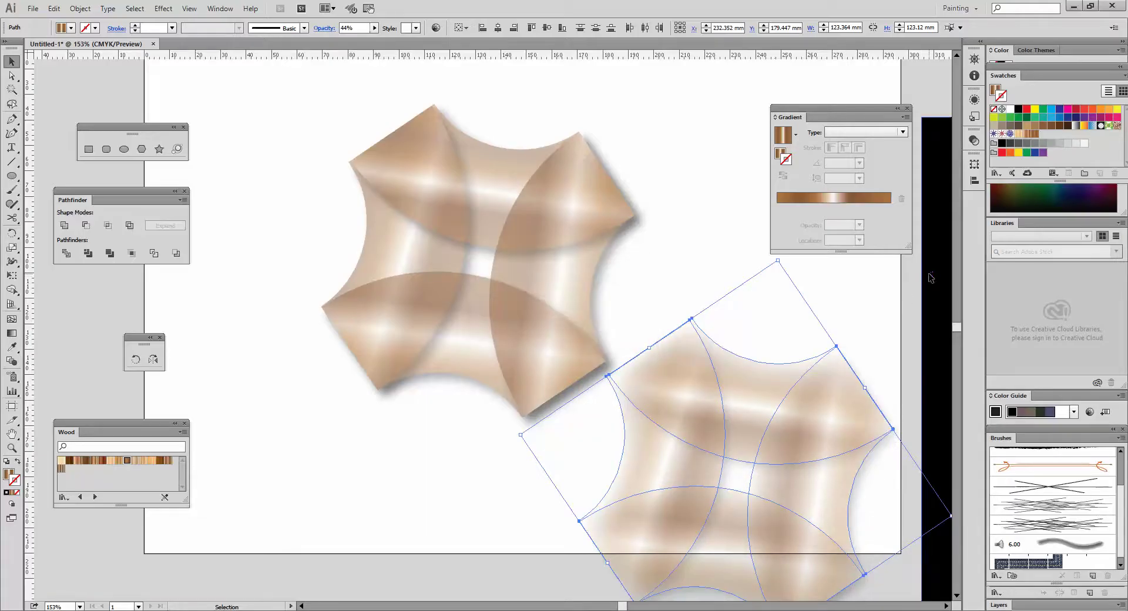
- Move the black rectangle from beside the artboard to behind the two ornaments, at about X 143 mm, Y 112 mm
left_click_drag(913, 278, 186, 241)
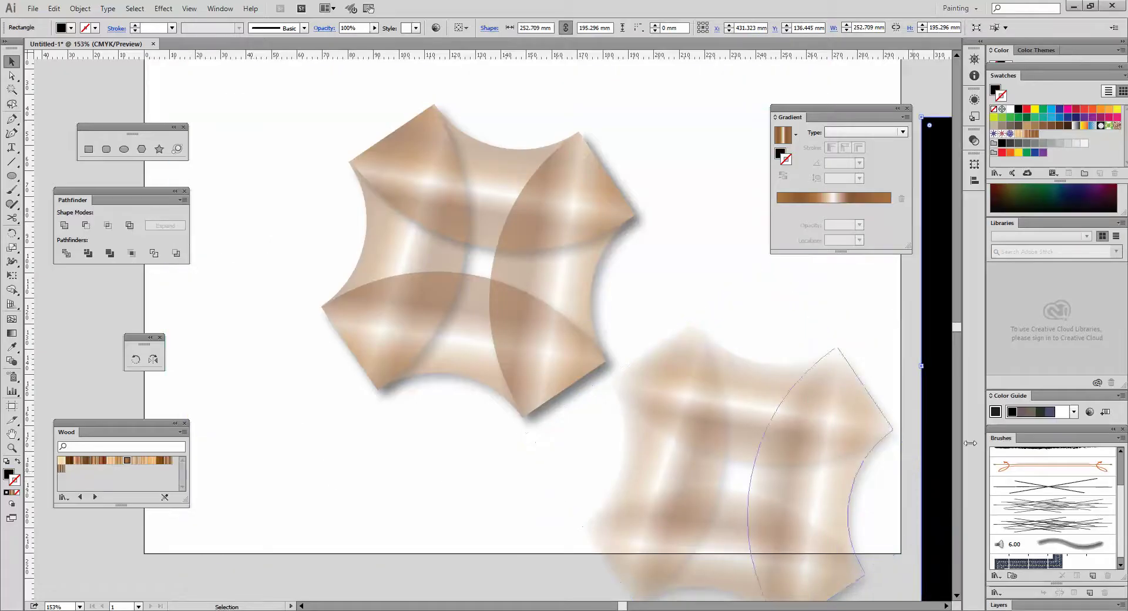
left_click_drag(945, 376, 321, 269)
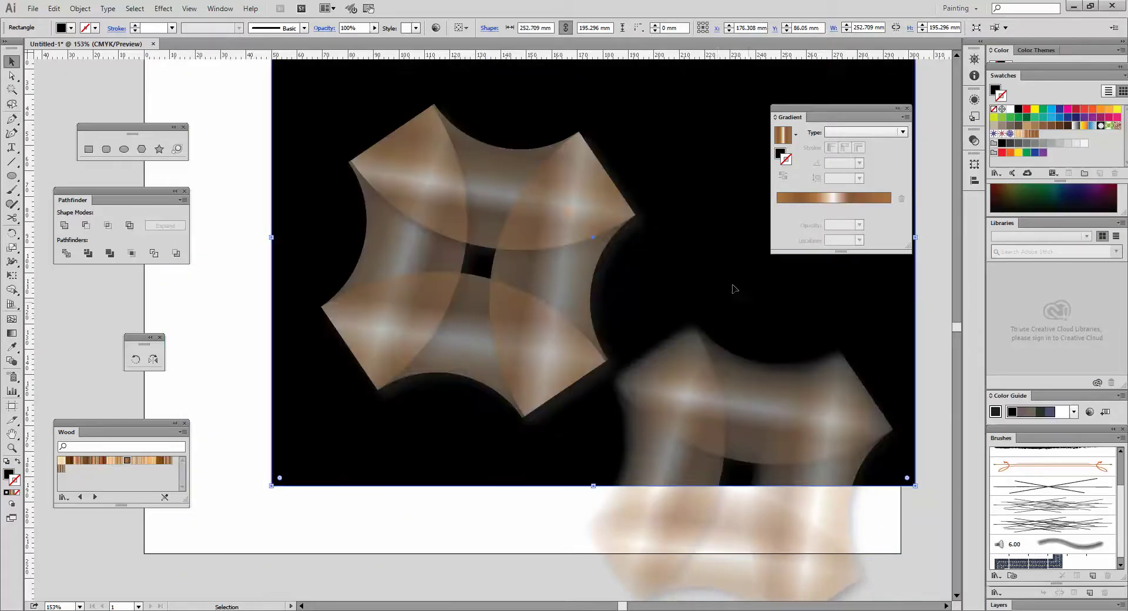
left_click_drag(712, 283, 626, 349)
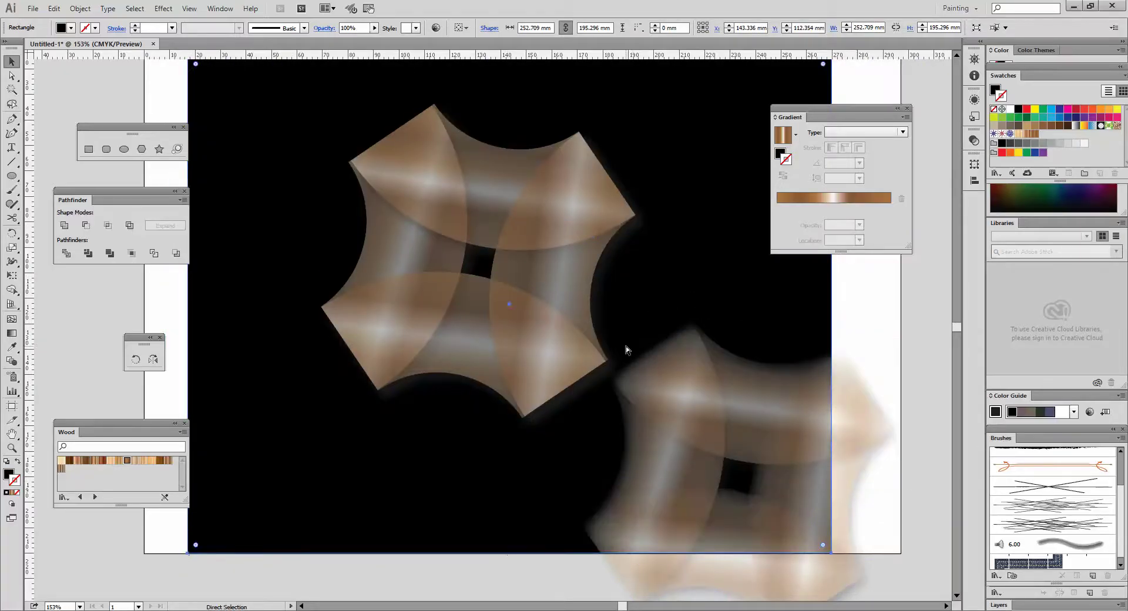
- Enlarge the black rectangle to about 311 × 242 mm so it spans the artboard behind both ornaments
key("ctrl+1")
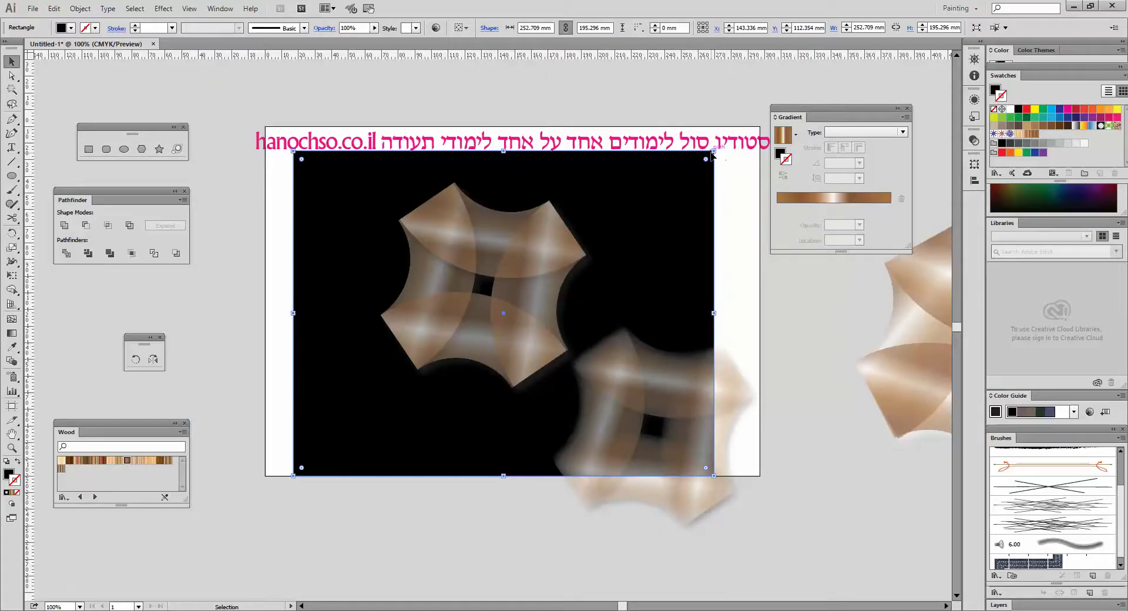
left_click_drag(713, 151, 773, 124)
left_click_drag(293, 124, 255, 125)
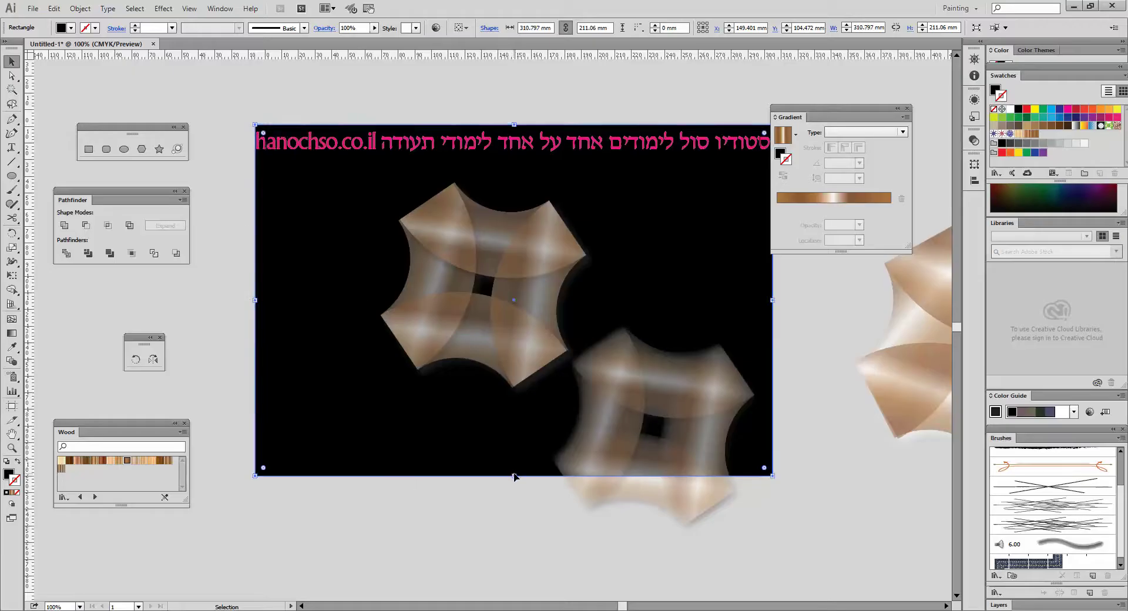
left_click_drag(513, 476, 510, 536)
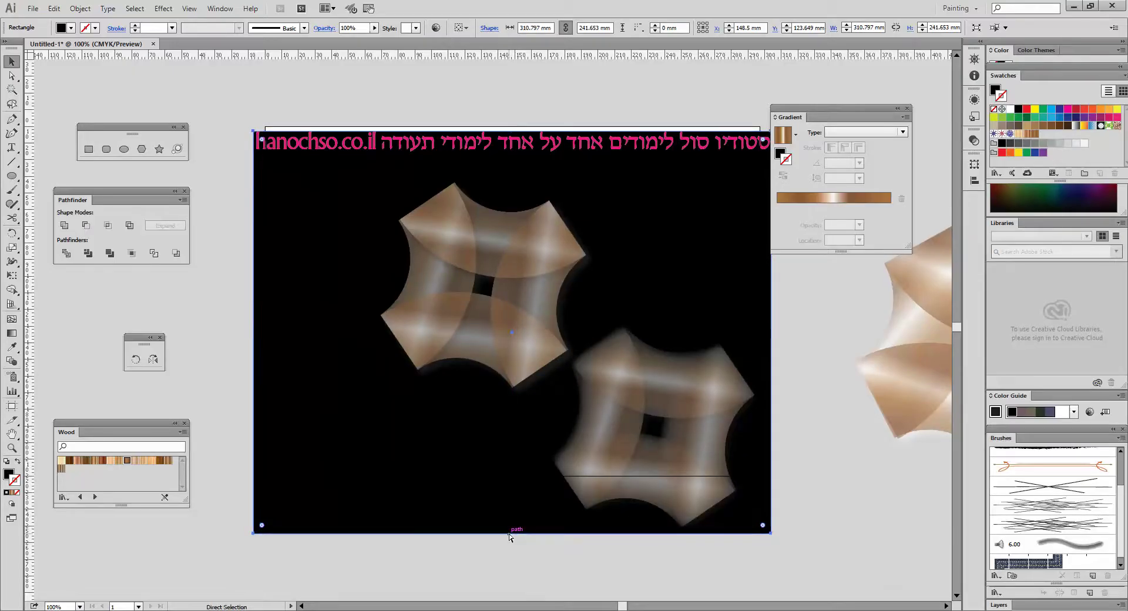
- Draw a flat ellipse about 81 × 10 mm below the upper ornament, with the default white fill and black stroke
key("ctrl+plus")
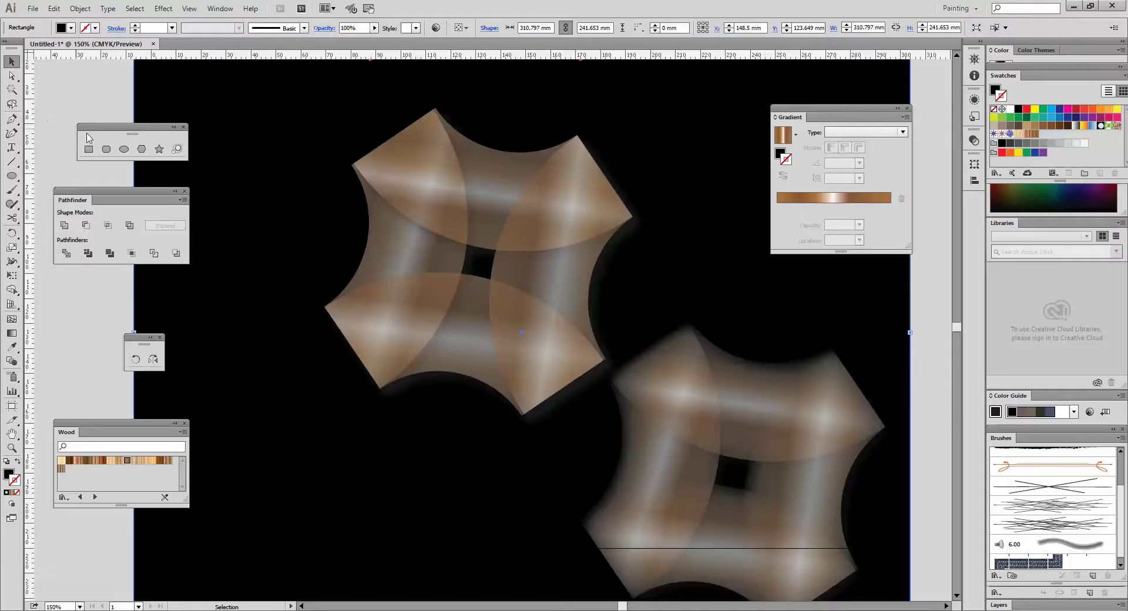
left_click(123, 148)
left_click_drag(336, 423, 539, 448)
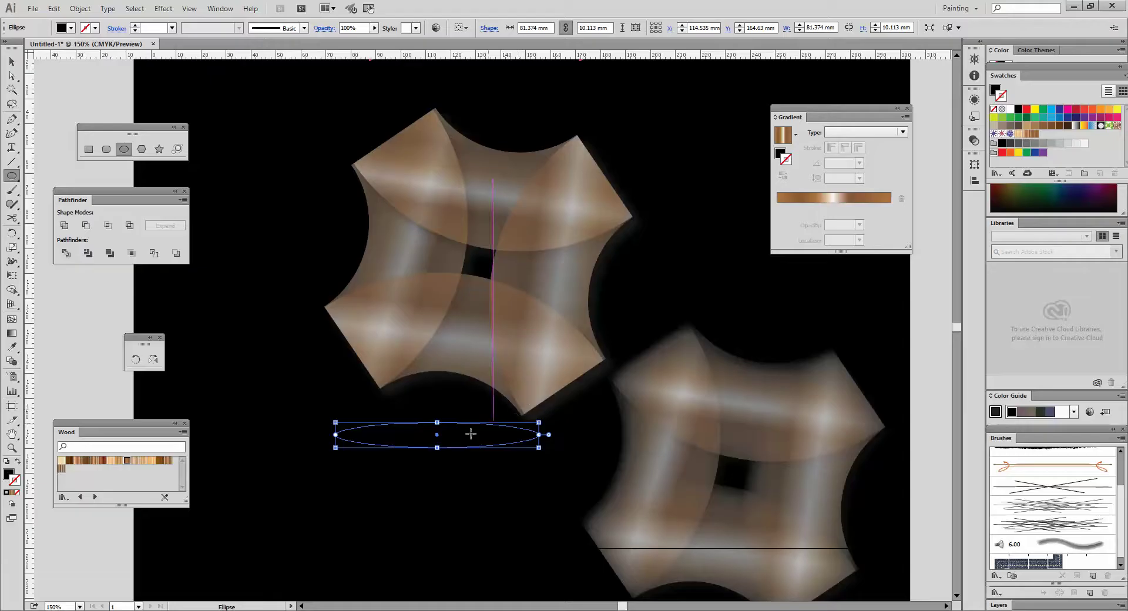
left_click(6, 461)
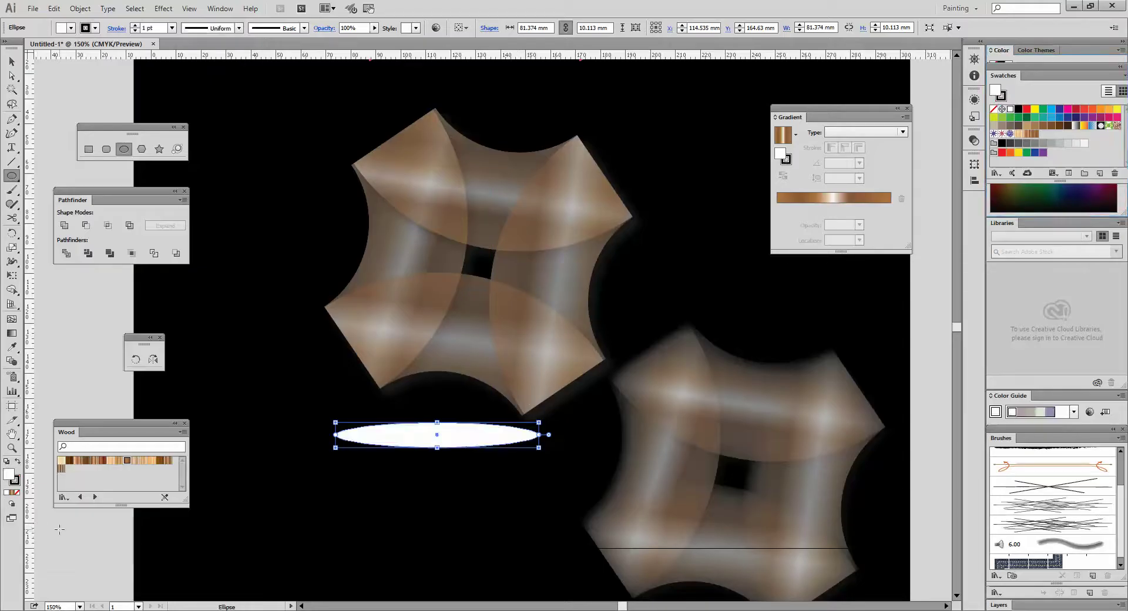
- Apply a Feather effect with an 11 mm radius to the white ellipse and deselect it
left_click(159, 12)
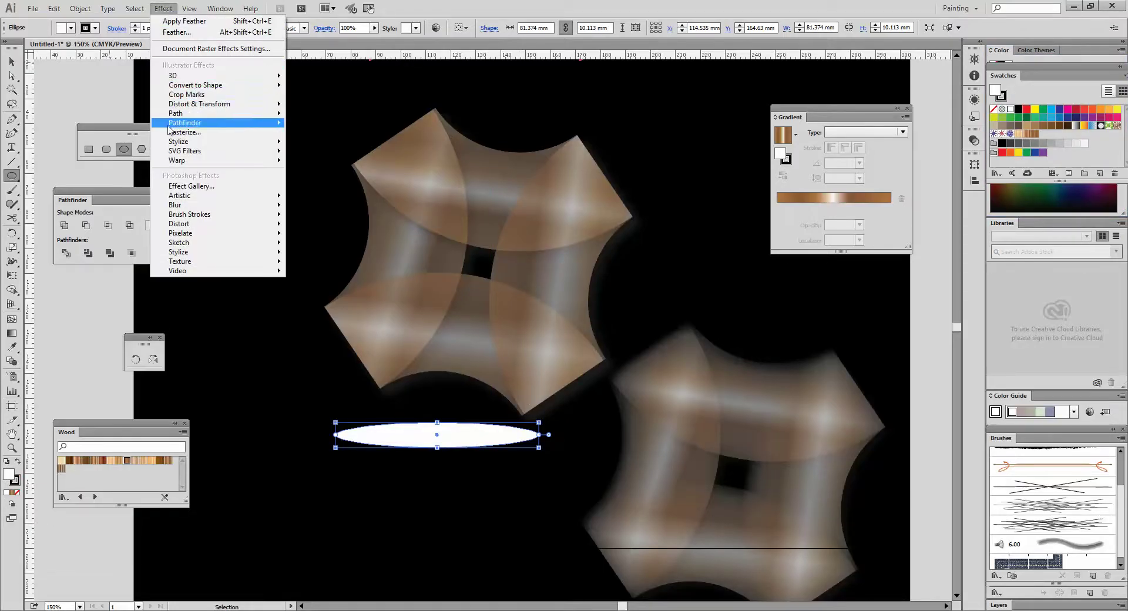
mouse_move(172, 145)
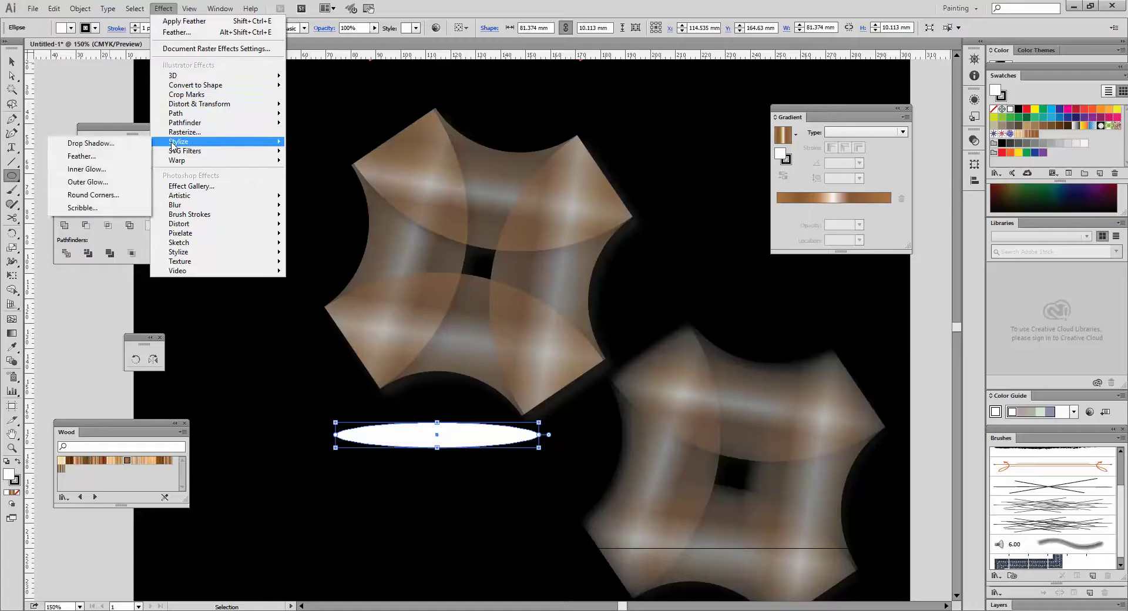
left_click(94, 156)
left_click_drag(555, 269, 660, 169)
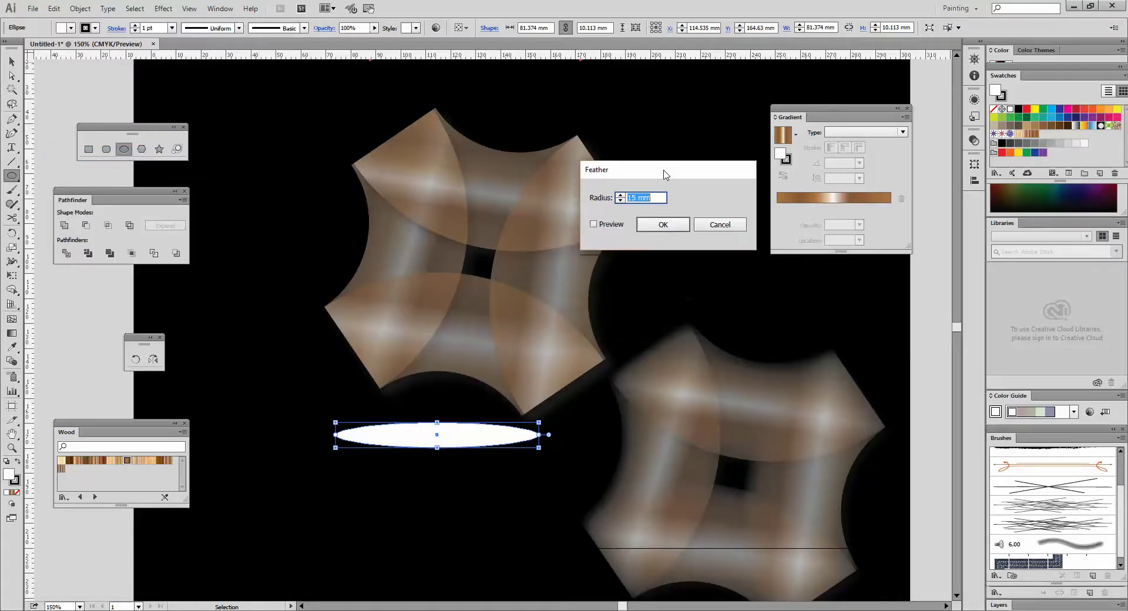
left_click(610, 226)
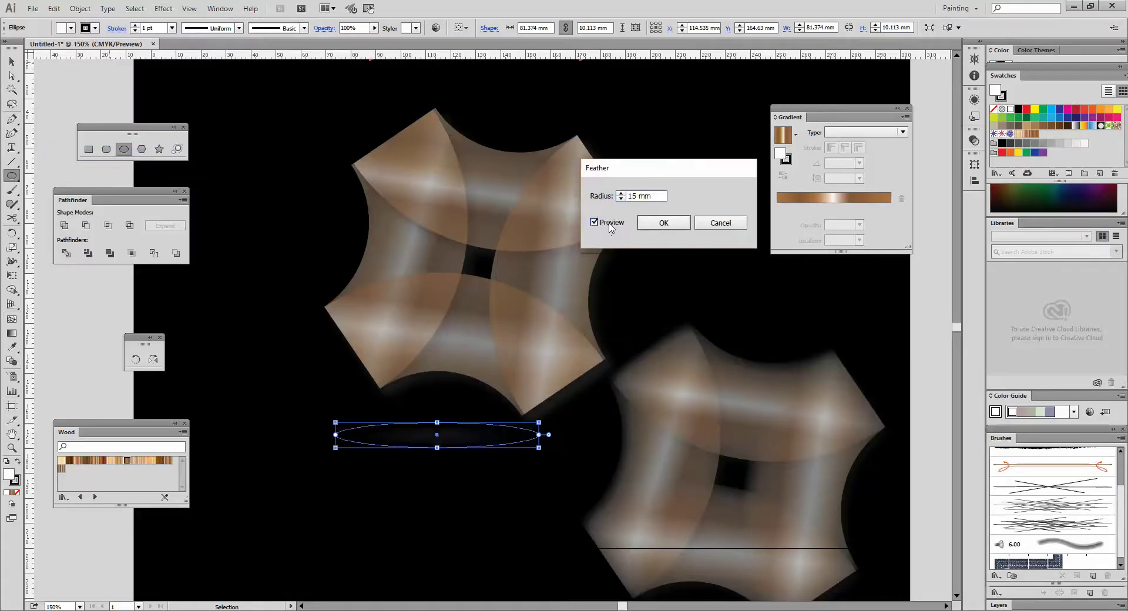
left_click(621, 194)
left_click(621, 198)
left_click(621, 199)
left_click(621, 199)
left_click(621, 199)
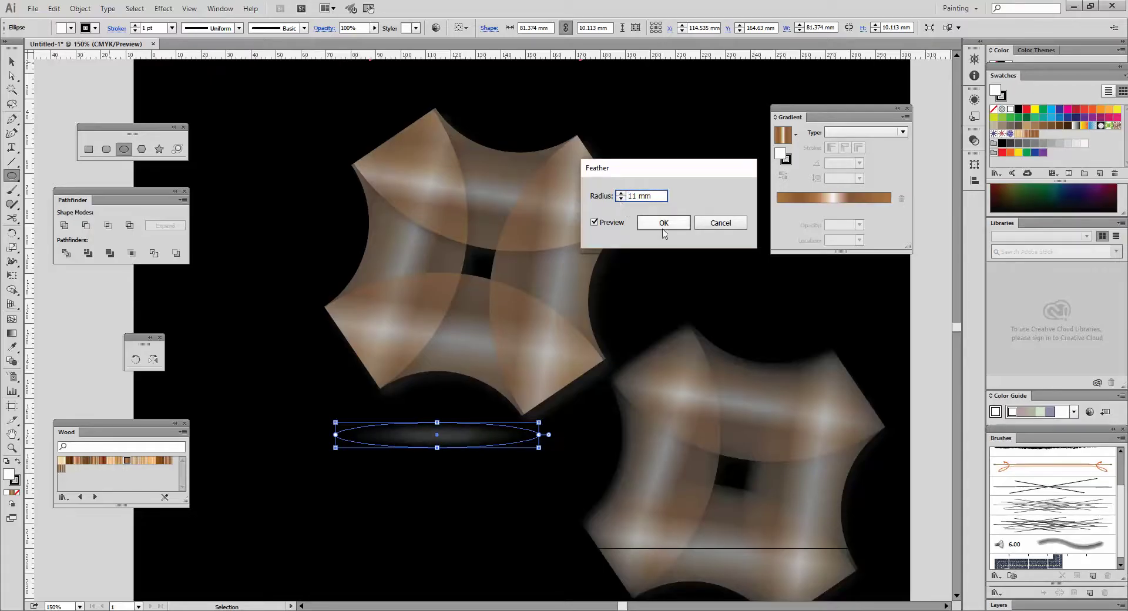
left_click(663, 226)
left_click(13, 62)
left_click(202, 200)
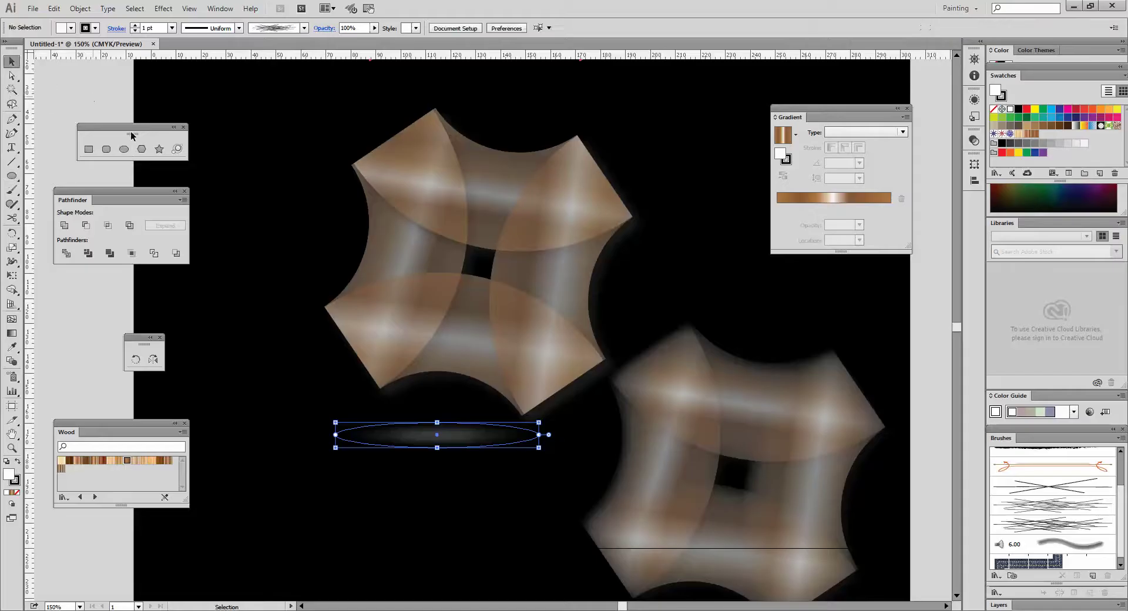
- Enlarge the feathered ellipse to about 148 × 18 mm and place it just below the upper ornament, at about X 102 mm, Y 161 mm
left_click_drag(453, 437, 471, 431)
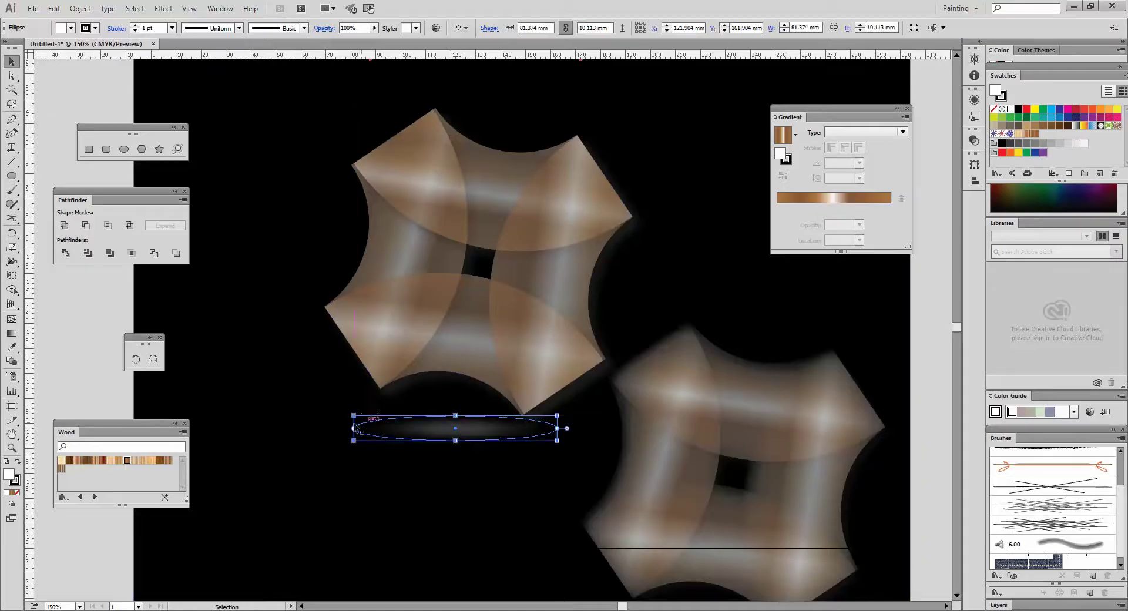
left_click_drag(353, 415, 189, 385)
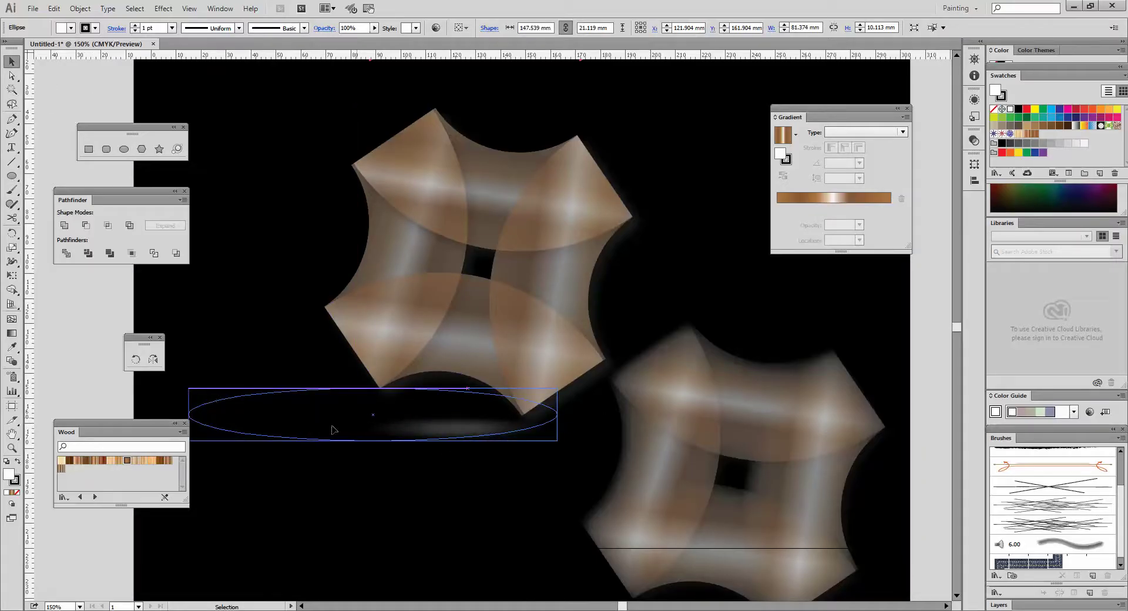
left_click_drag(376, 449, 408, 433)
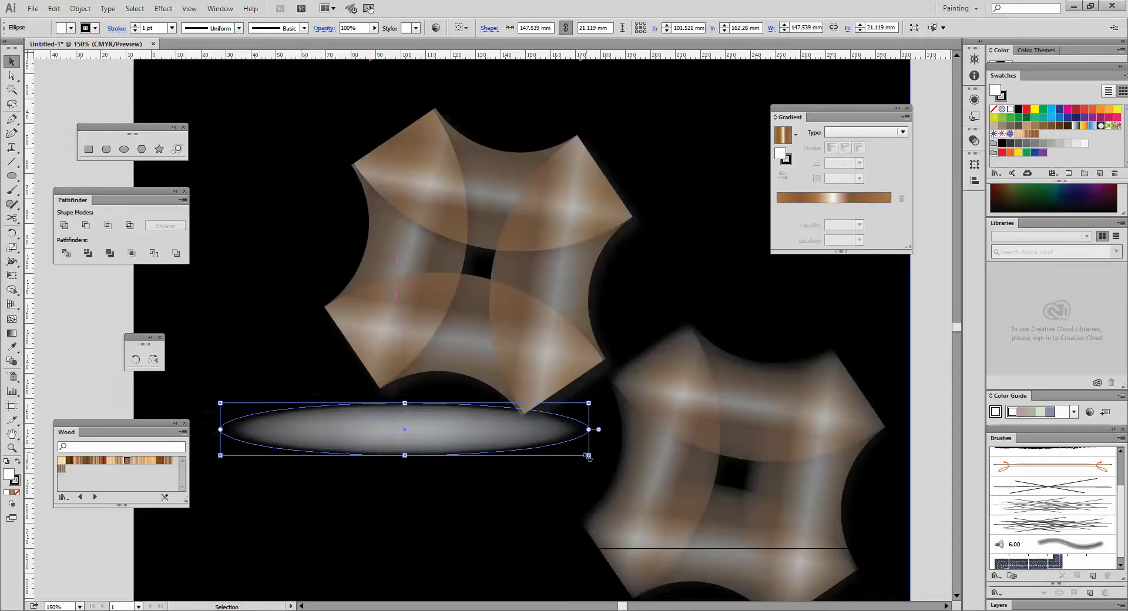
left_click_drag(589, 456, 589, 447)
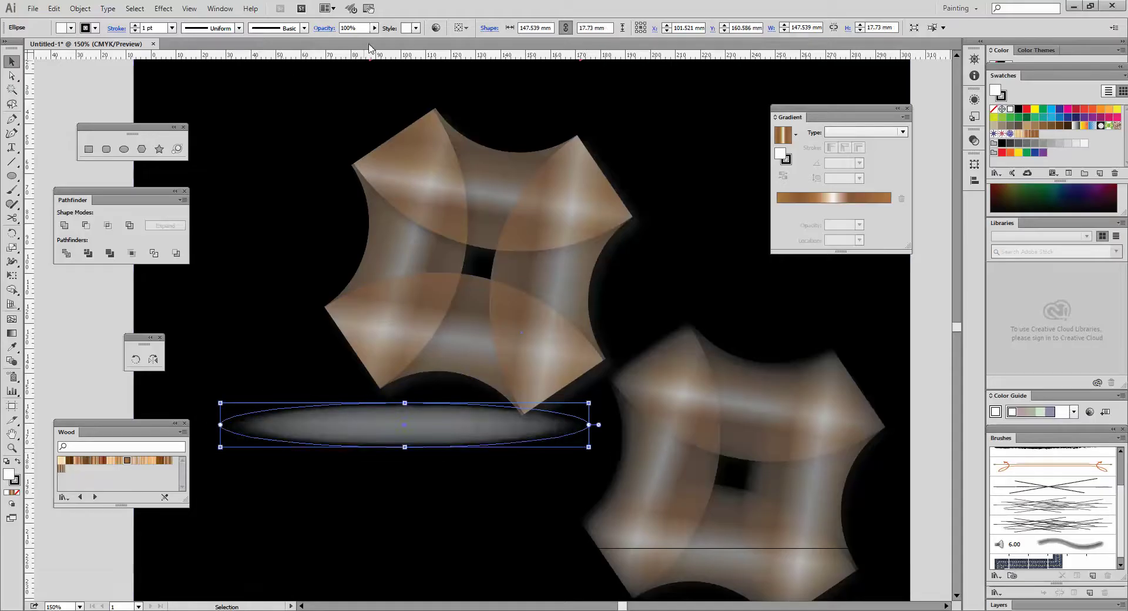
- Lower the feathered ellipse's opacity to 18% and deselect it
left_click(374, 28)
left_click_drag(377, 39, 334, 43)
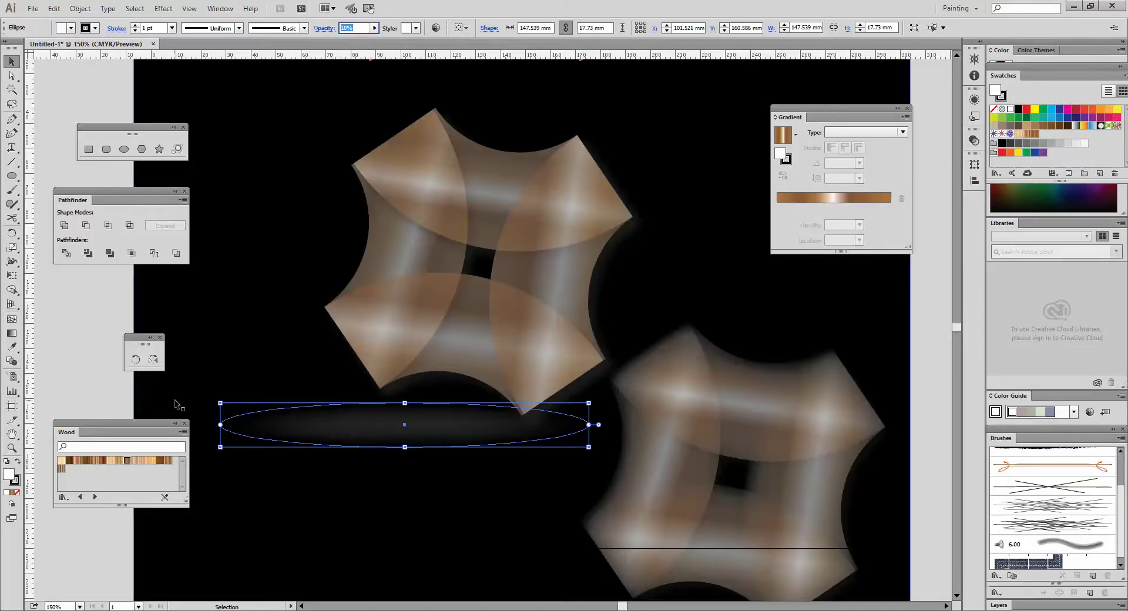
left_click(112, 305)
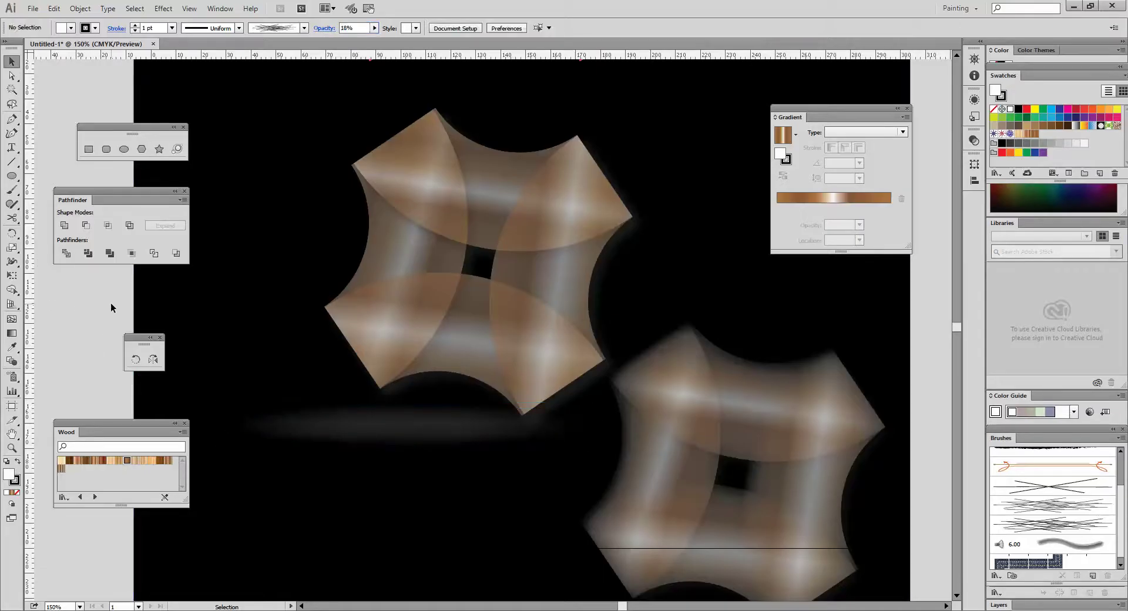
- Move the floating Gradient and shape tool palettes clear of the pink headline along the artboard's upper edge
scroll(411, 253, "up", 5)
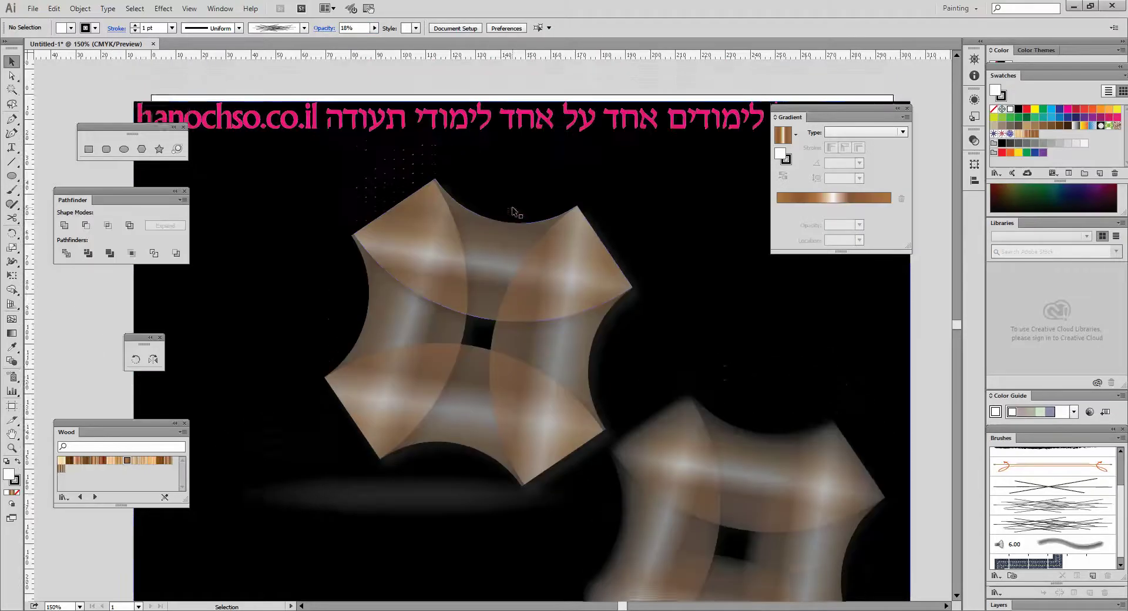
scroll(632, 147, "down", 1)
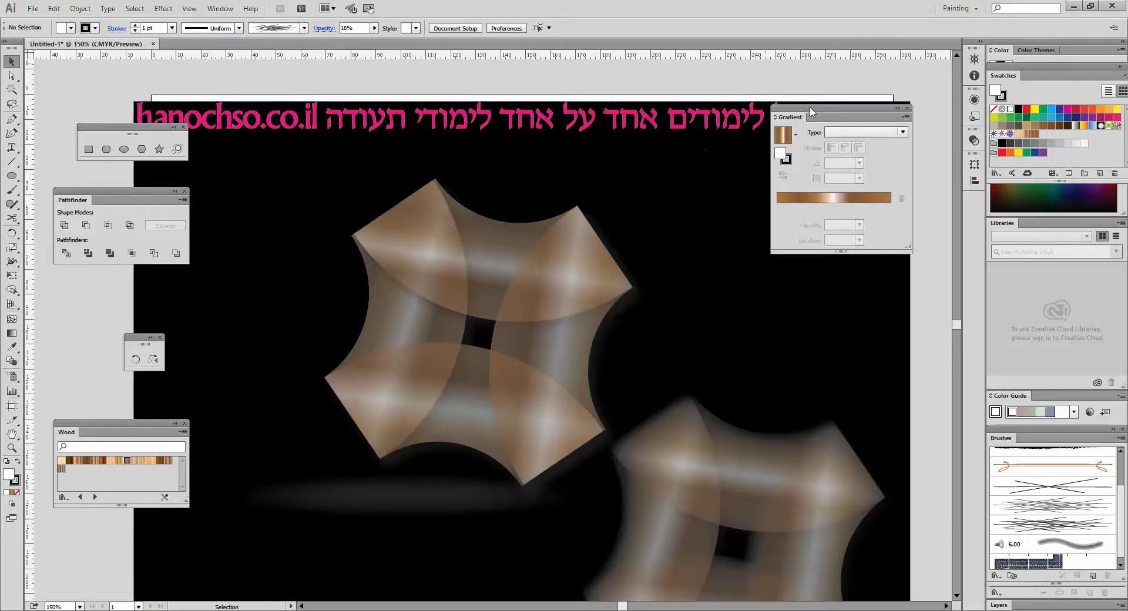
left_click_drag(839, 115, 879, 164)
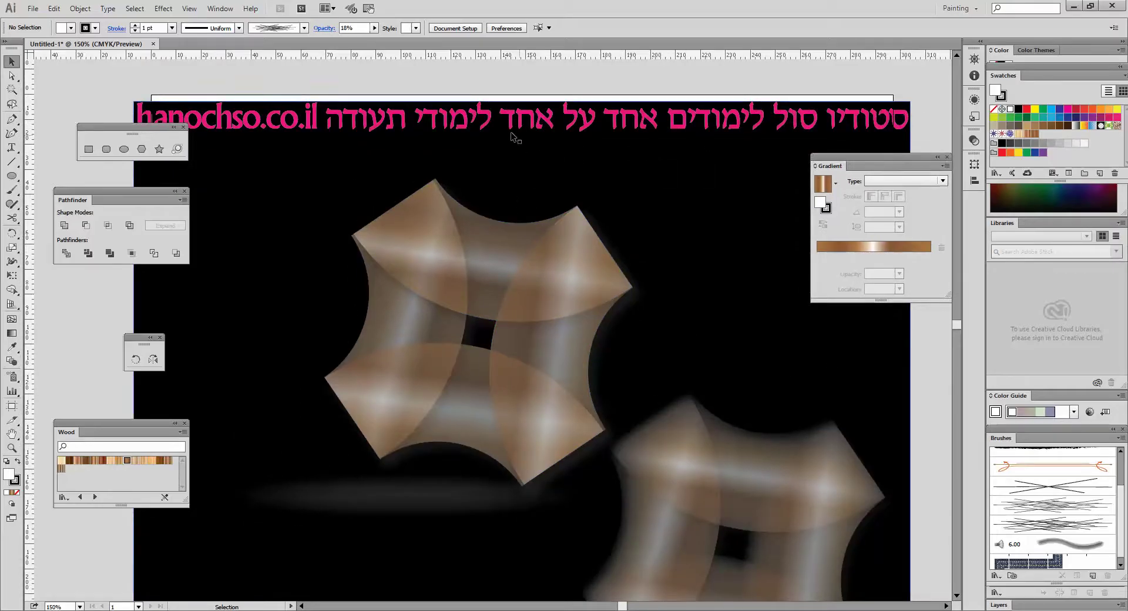
left_click_drag(130, 129, 78, 147)
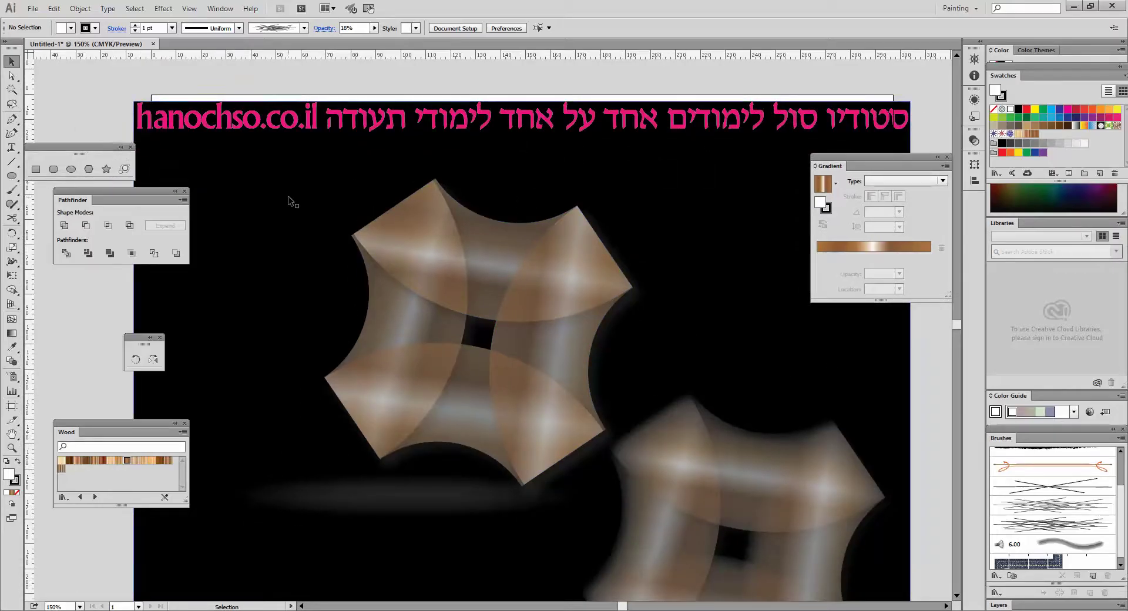